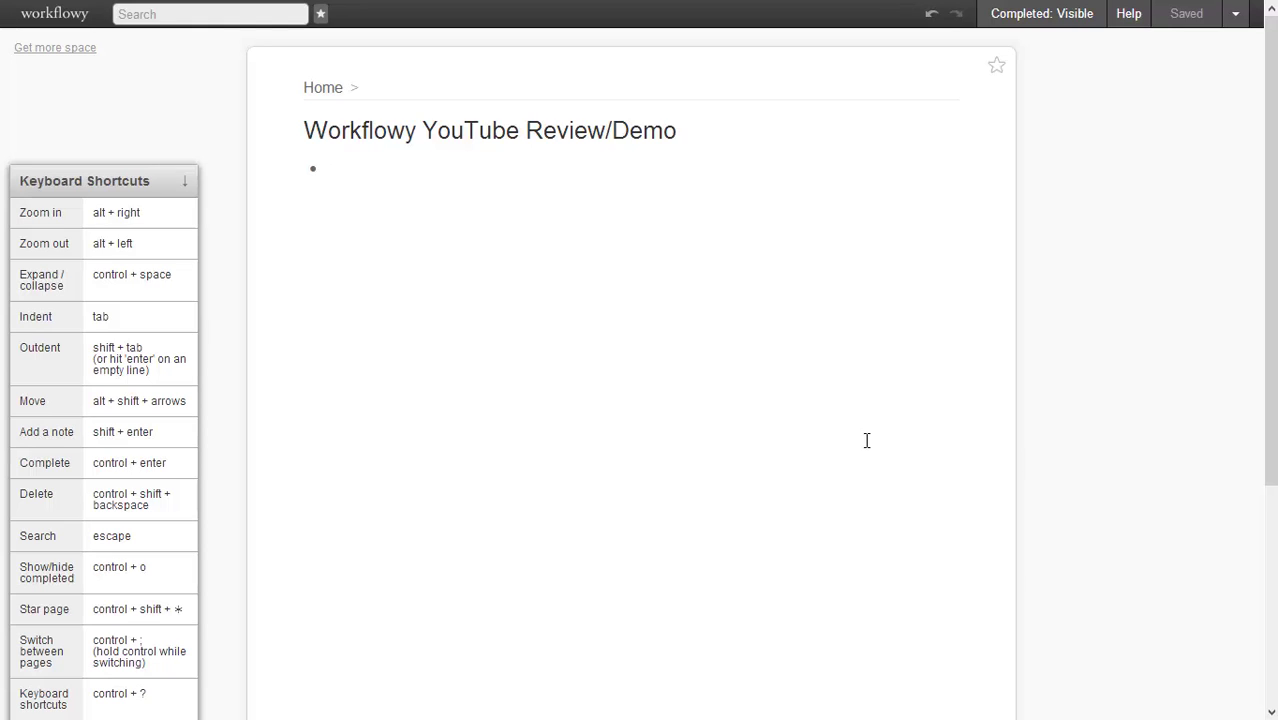
# - Start the outline with a School item and Classes nested beneath it
pyautogui.click(700, 186)
pyautogui.write('School')
pyautogui.press('Return')
pyautogui.press('Tab')
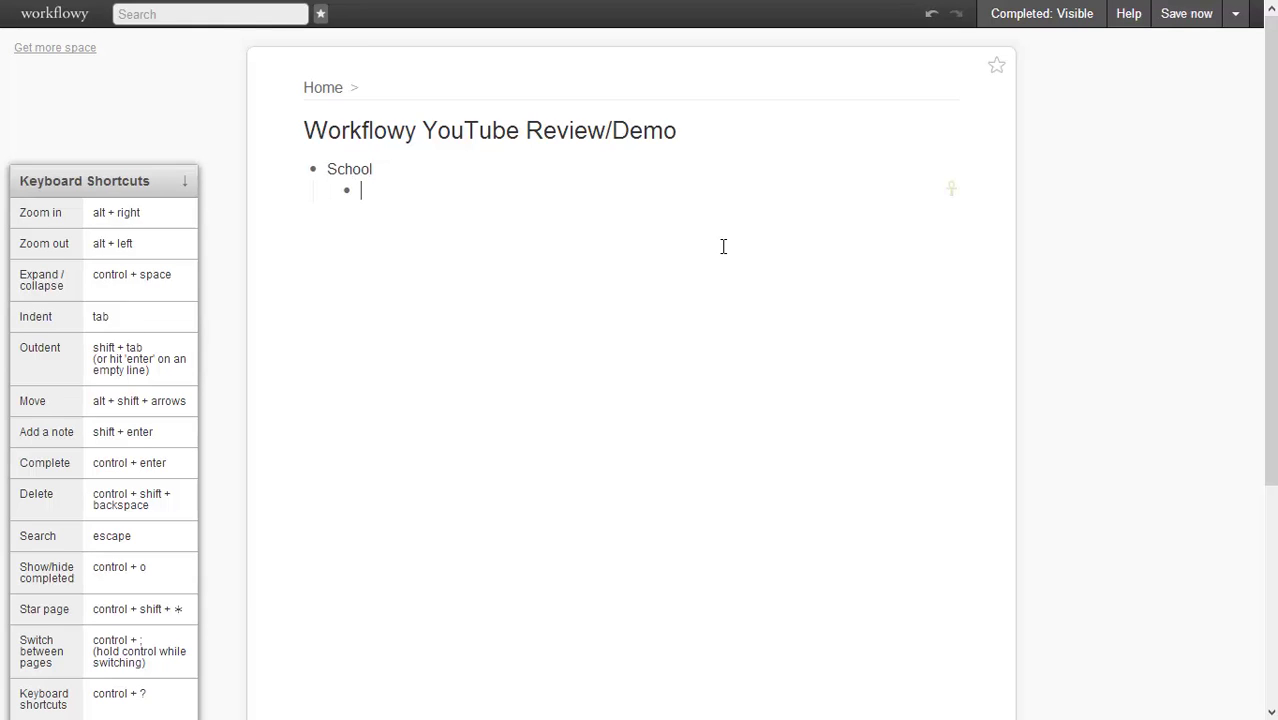
pyautogui.write('Classes')
# - Add Geography and Science as sub-items under Classes
pyautogui.press('Return')
pyautogui.press('Tab')
pyautogui.write('Geography')
pyautogui.press('Return')
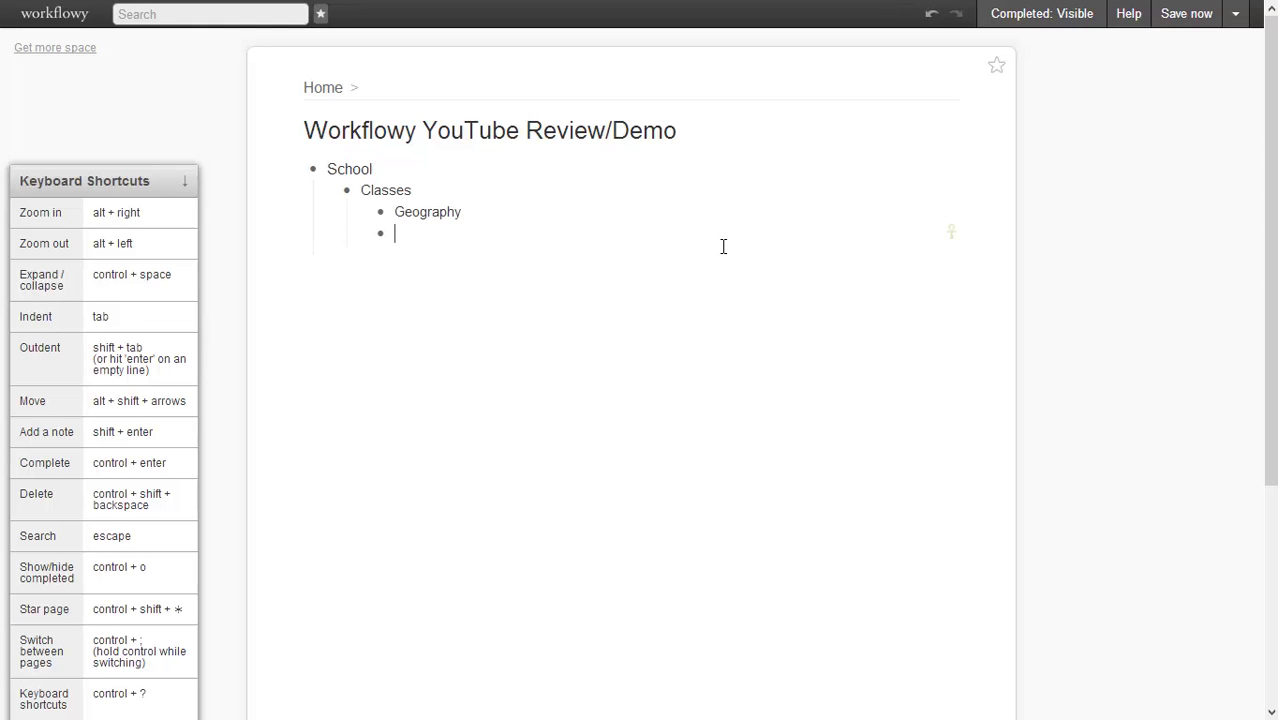
pyautogui.write('Science')
pyautogui.press('Return')
# - Add a Languages sub-item under Geography
pyautogui.click(600, 210)
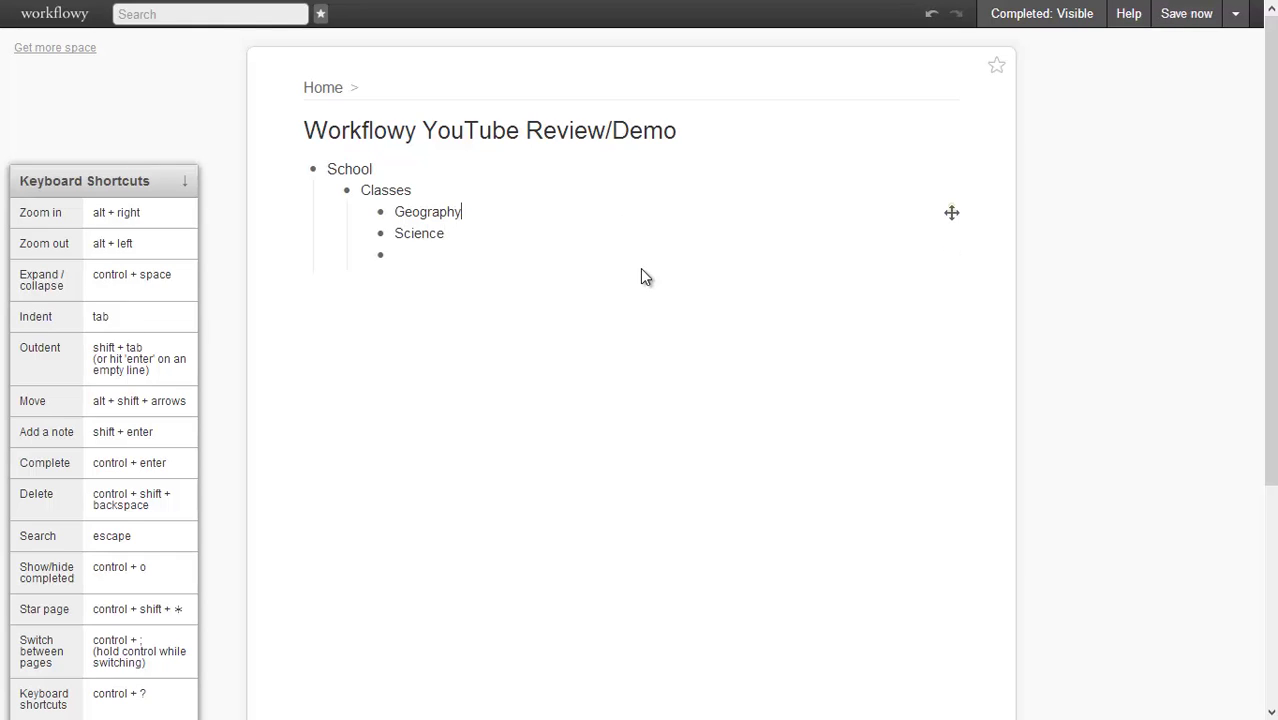
pyautogui.press('Return')
pyautogui.press('Tab')
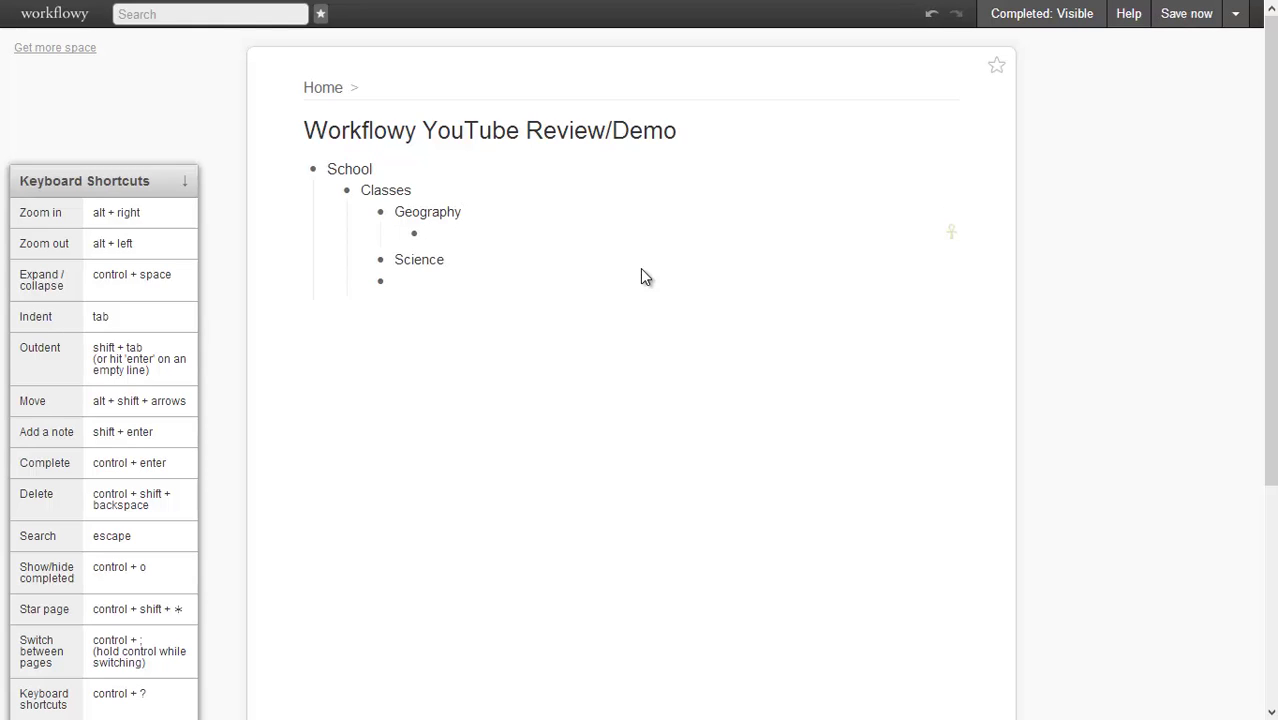
pyautogui.write('Lang')
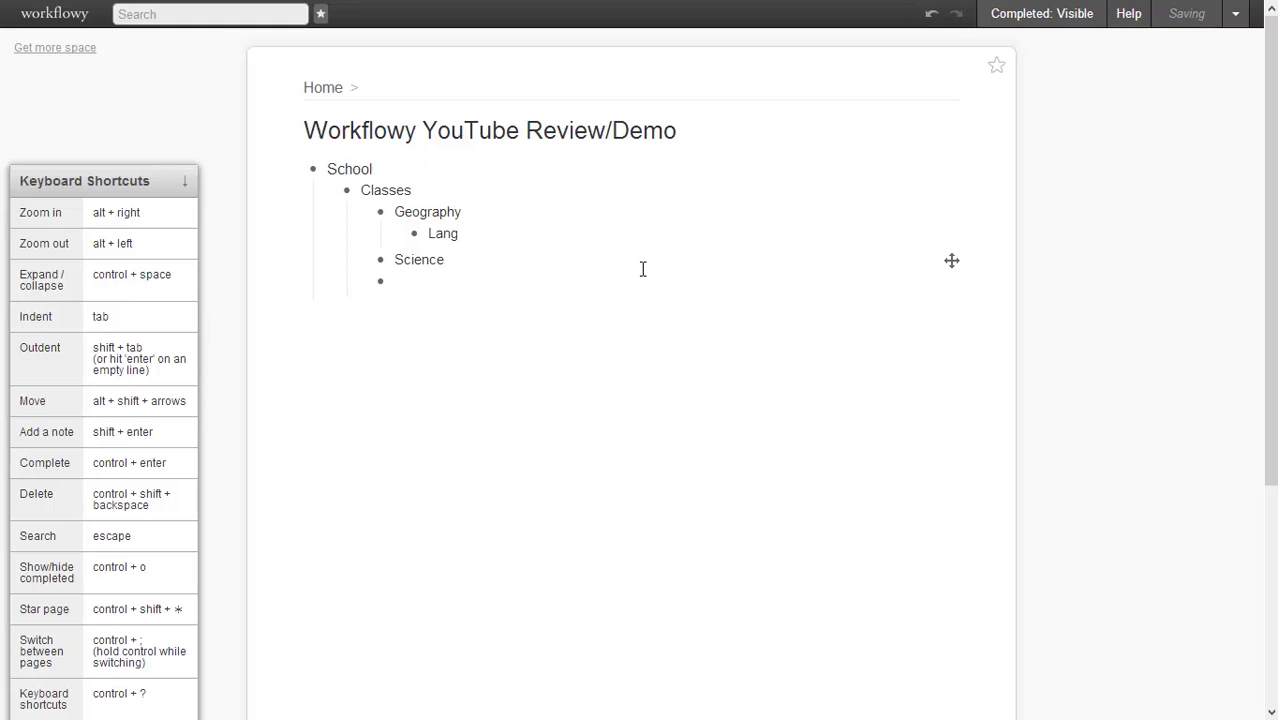
pyautogui.write('uages')
# - List English, French, Spanish, Chinese and Russian under Languages
pyautogui.press('Return')
pyautogui.press('Tab')
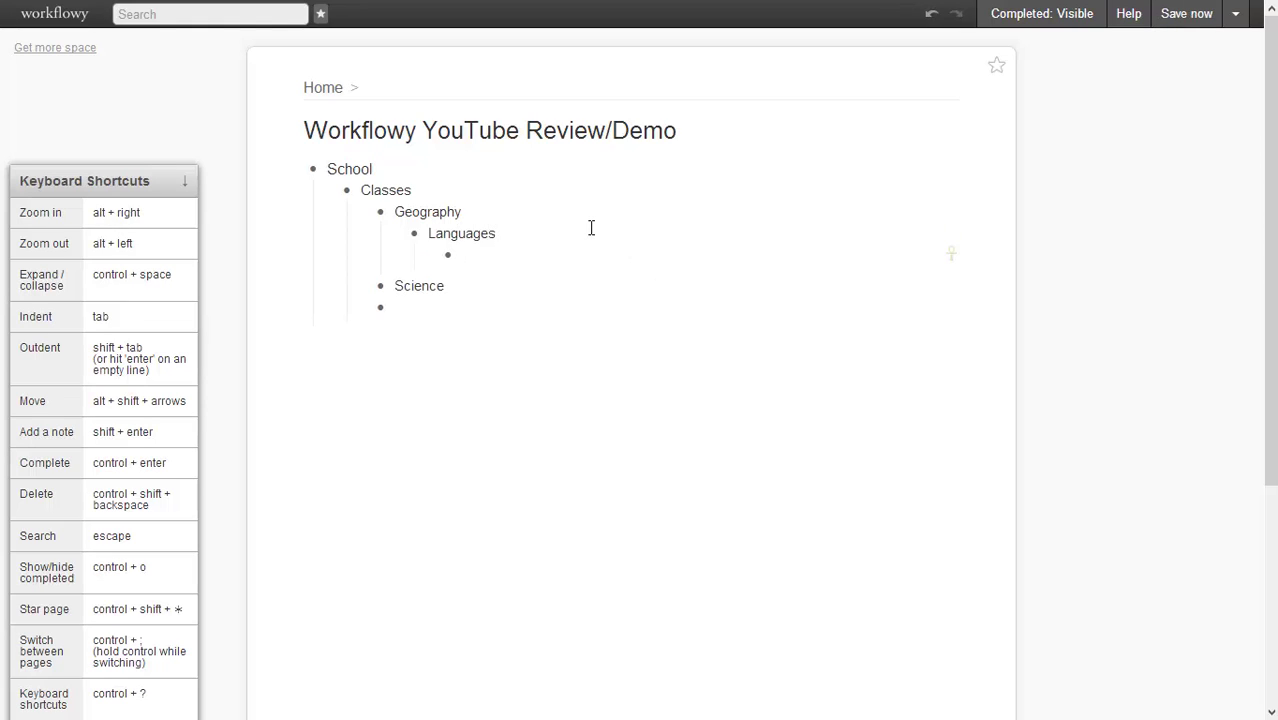
pyautogui.write('English')
pyautogui.press('Return')
pyautogui.write('Fr')
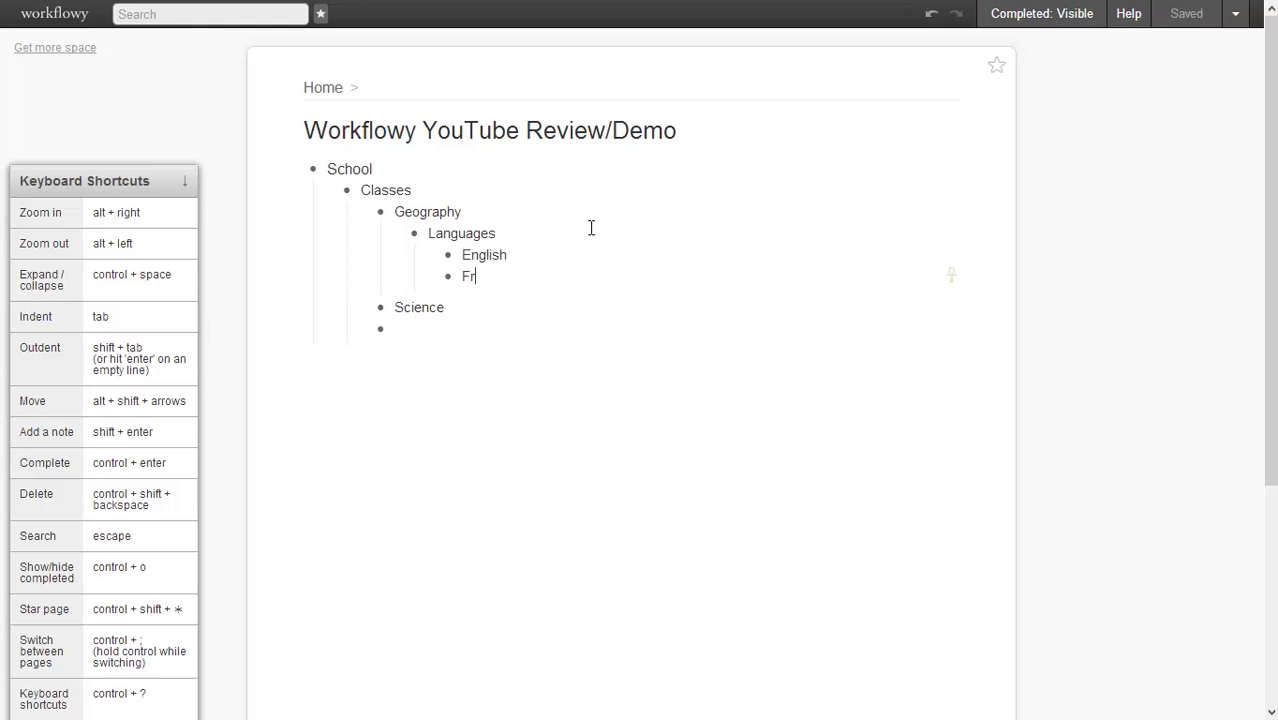
pyautogui.write('ench')
pyautogui.press('Return')
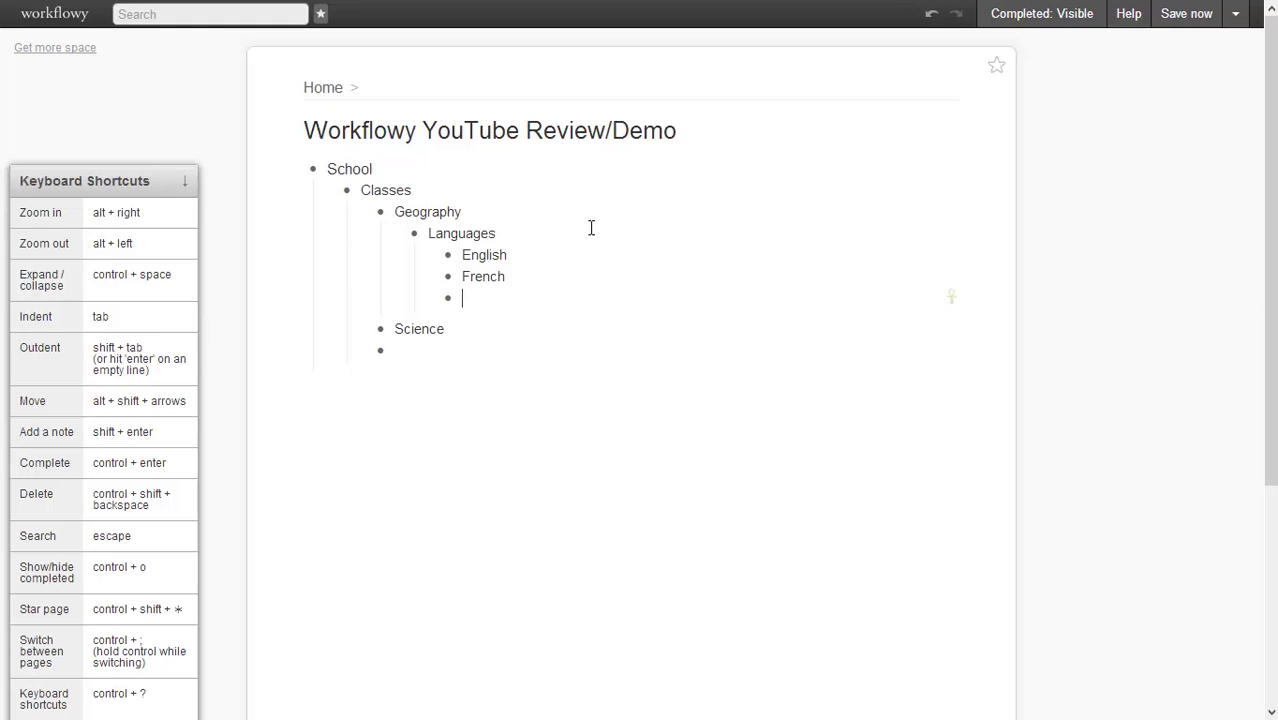
pyautogui.write('Spanish')
pyautogui.press('Return')
pyautogui.write('Chi')
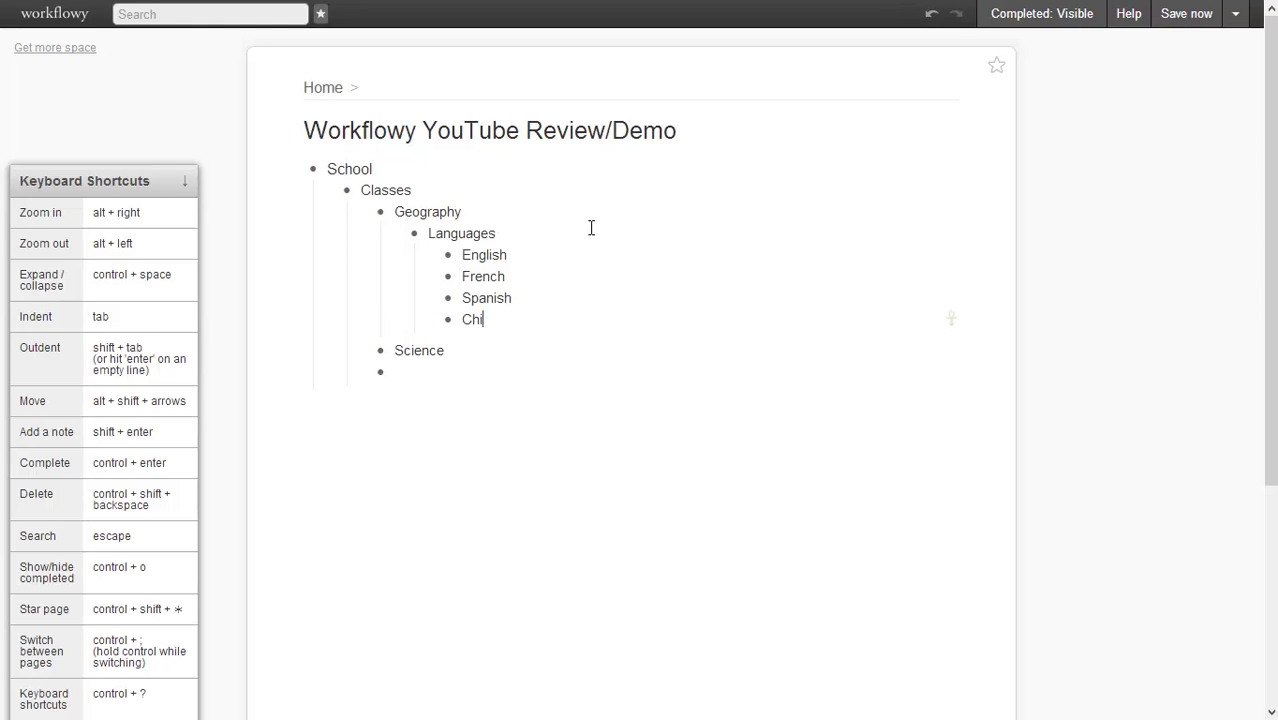
pyautogui.write('nese')
pyautogui.press('Return')
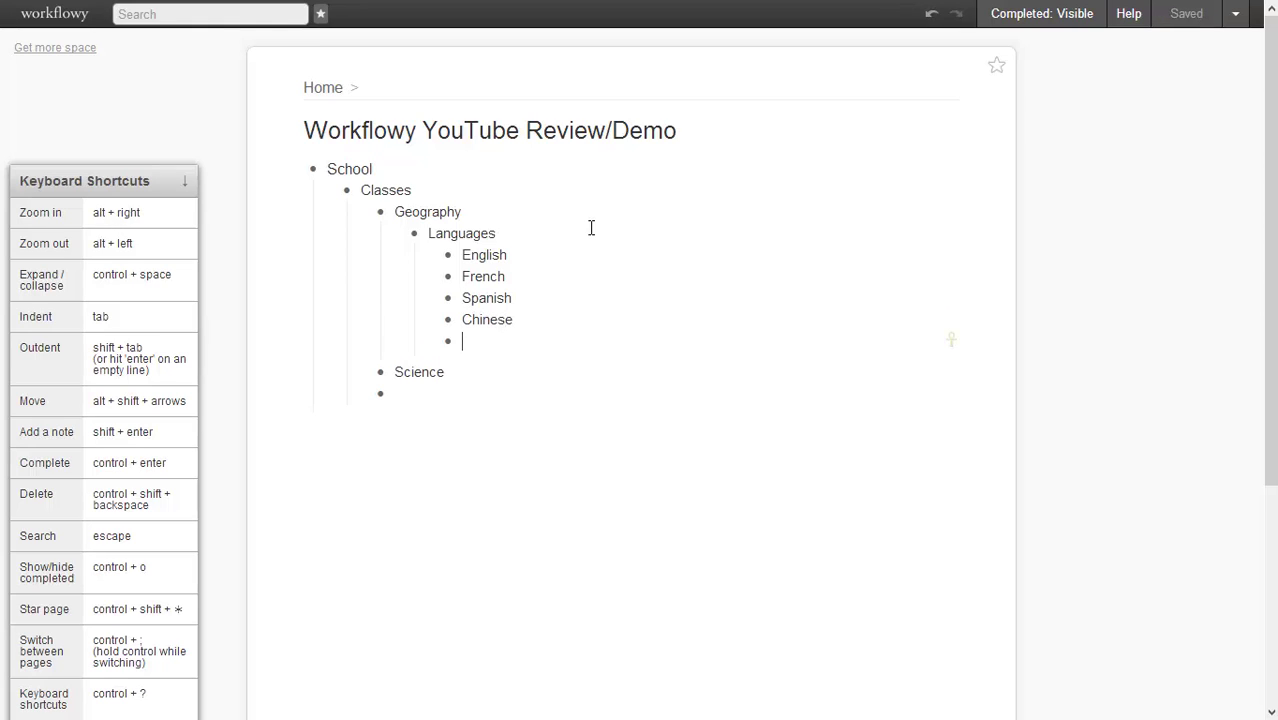
pyautogui.write('Russian')
# - Nest United States and England under English, removing the extra empty bullet
pyautogui.click(561, 251)
pyautogui.press('Return')
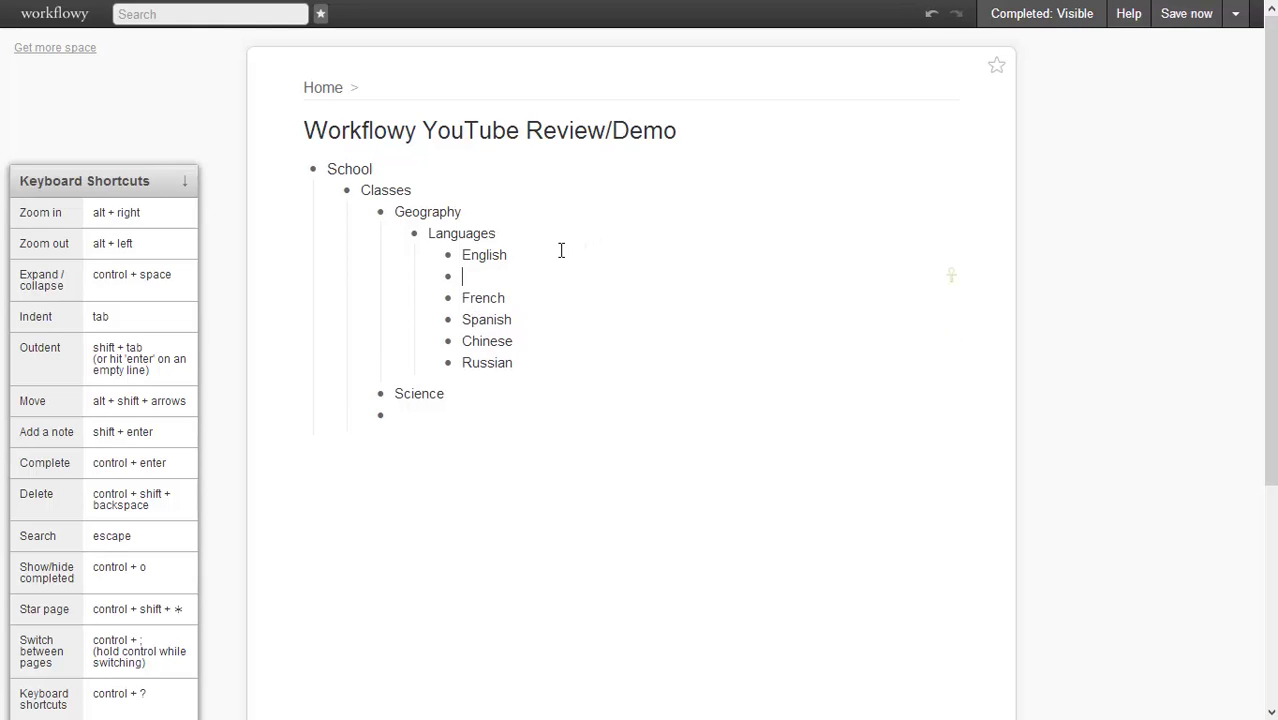
pyautogui.press('Tab')
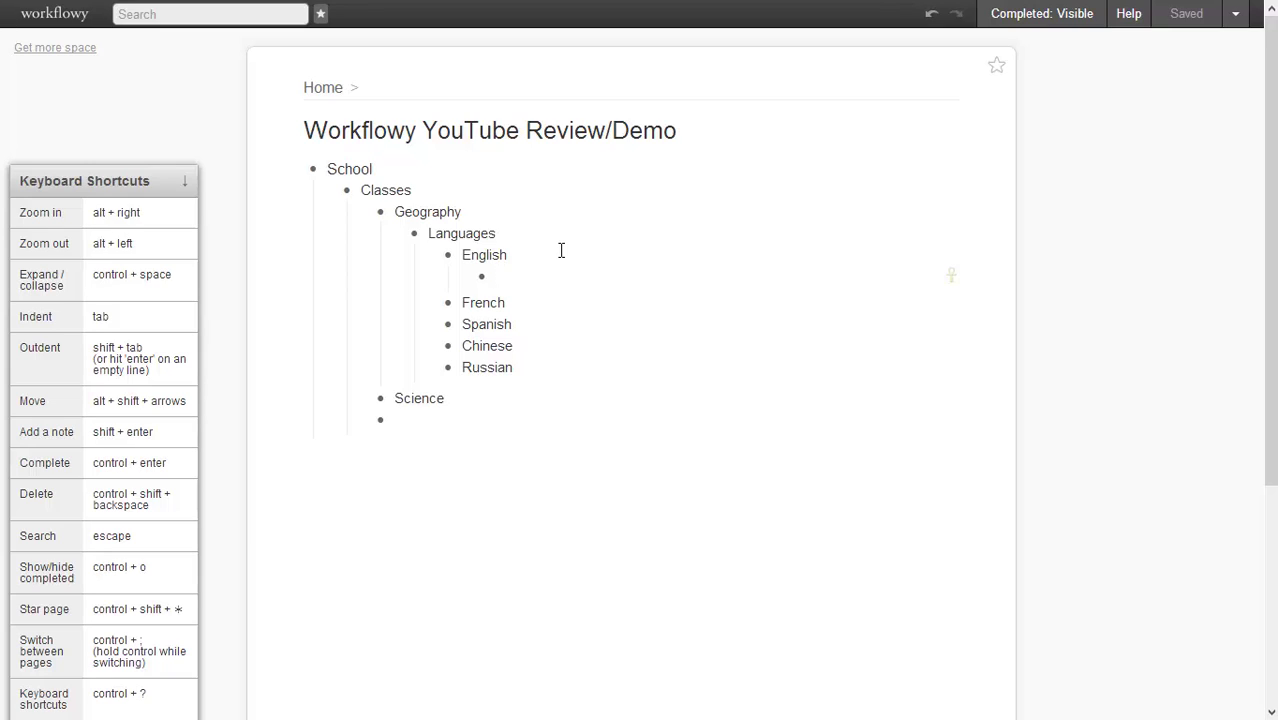
pyautogui.write('United States')
pyautogui.press('Return')
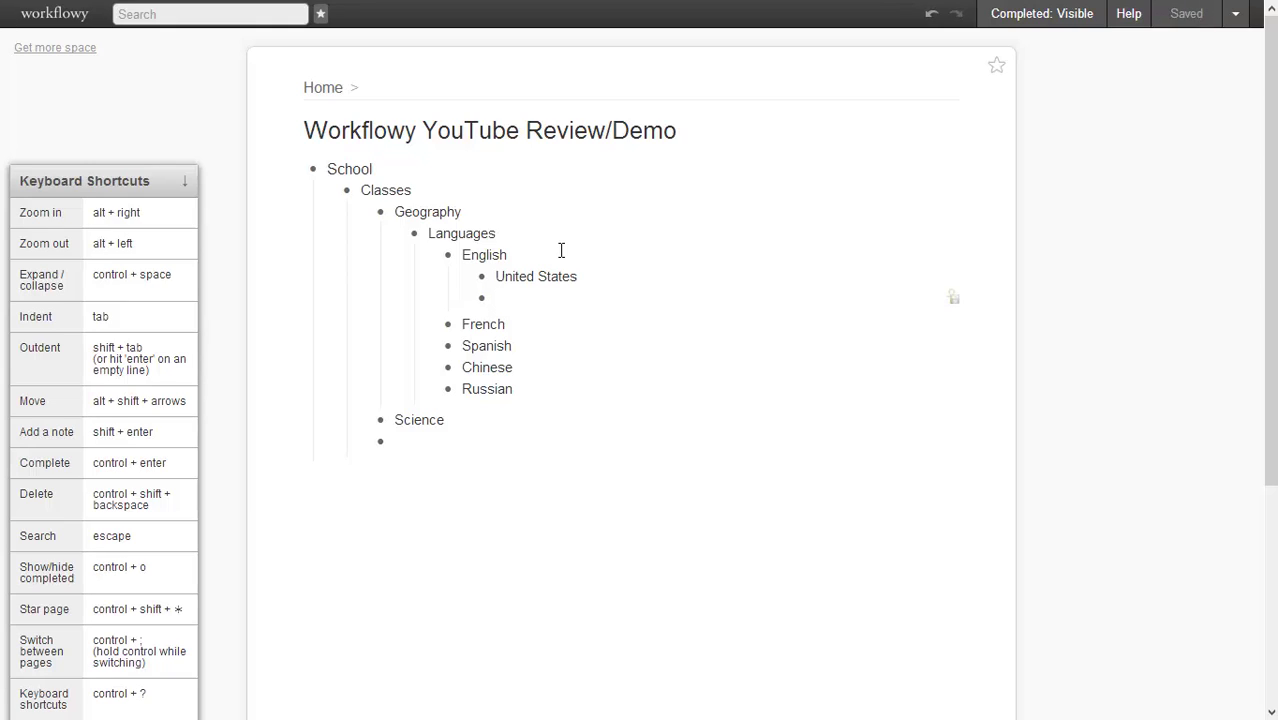
pyautogui.write('England')
pyautogui.press('Return')
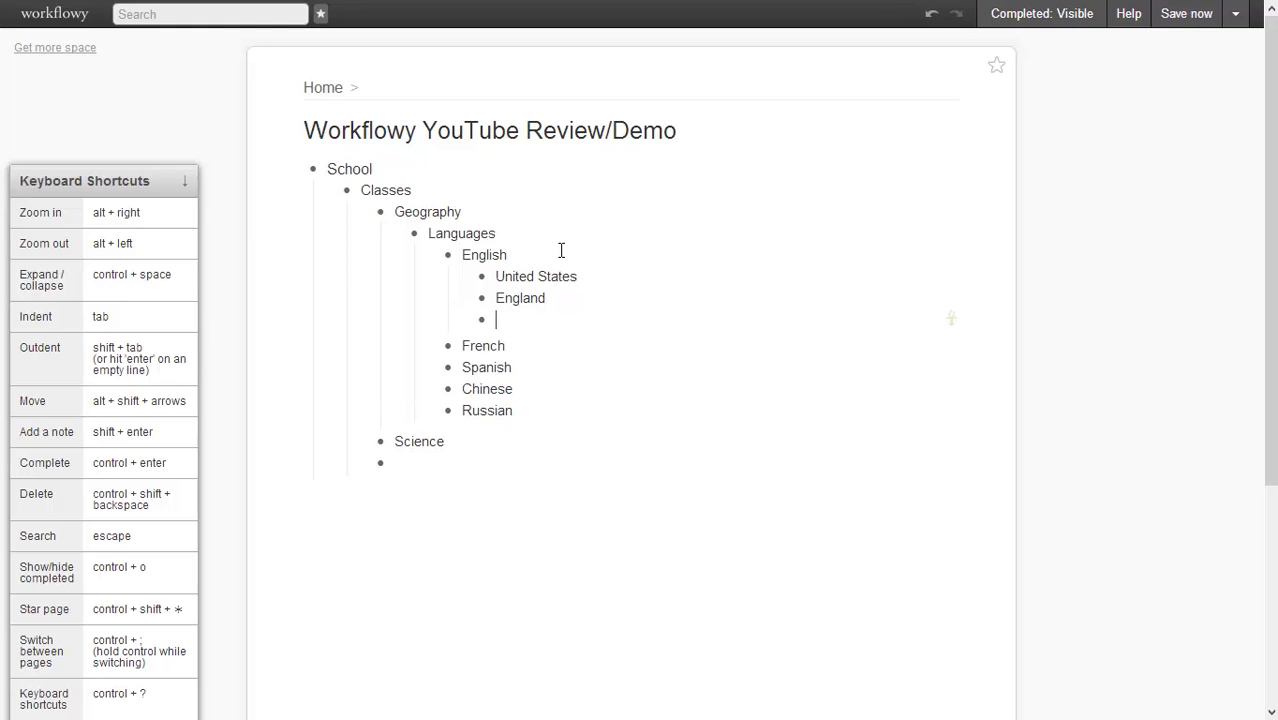
pyautogui.press('BackSpace')
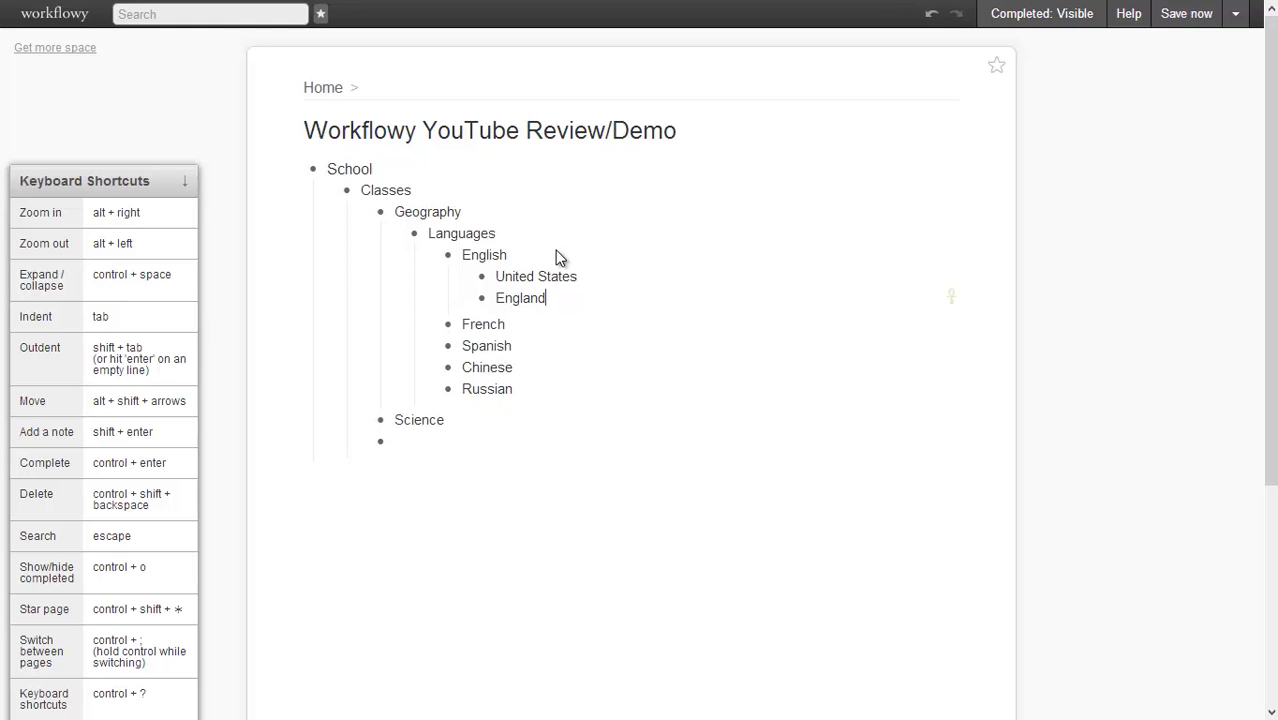
# - Insert a new empty first sub-item under English
pyautogui.moveTo(553, 251)
pyautogui.click(504, 251)
pyautogui.press('Return')
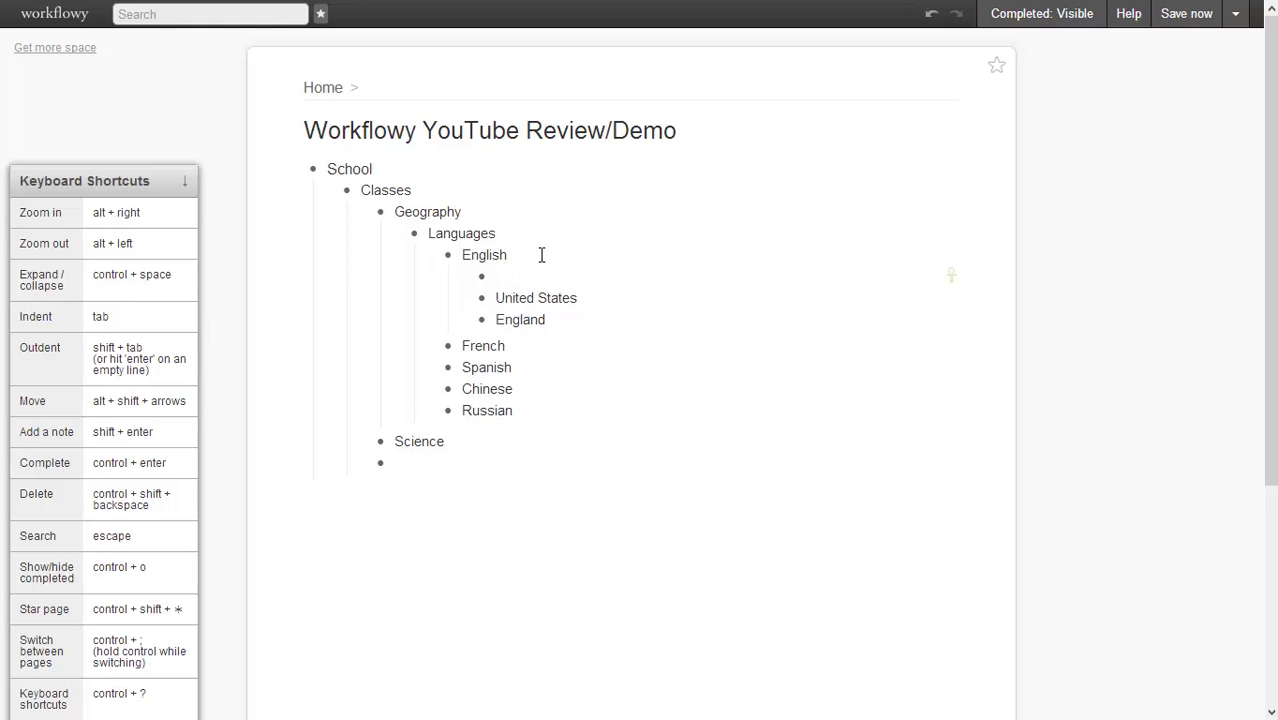
# - Name the empty sub-item 'Countries where they speak this language'
pyautogui.write('Spo')
pyautogui.press('BackSpace')
pyautogui.press('BackSpace')
pyautogui.press('BackSpace')
pyautogui.write('Countri')
pyautogui.write('es spo')
pyautogui.press('BackSpace')
pyautogui.press('BackSpace')
pyautogui.press('BackSpace')
pyautogui.press('BackSpace')
pyautogui.write('where they speak ')
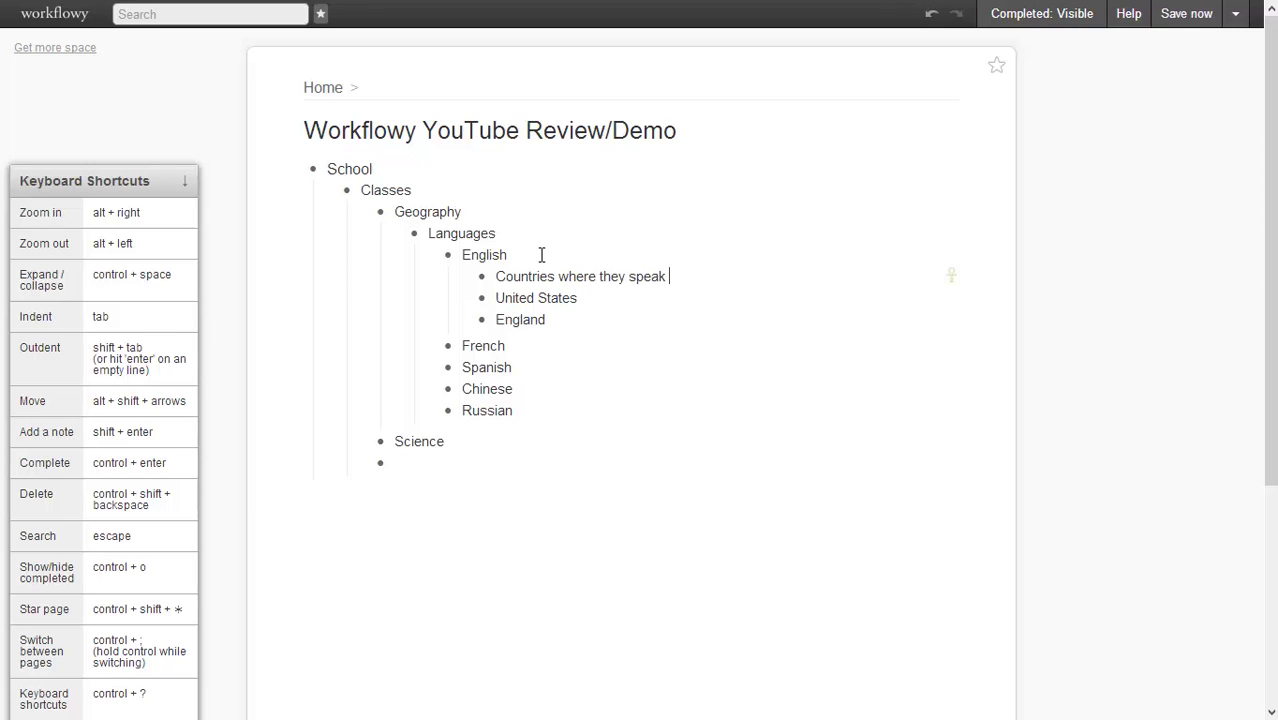
pyautogui.write('this l')
pyautogui.write('anguage')
# - Indent United States and England under the Countries item and collapse it
pyautogui.click(568, 300)
pyautogui.press('Tab')
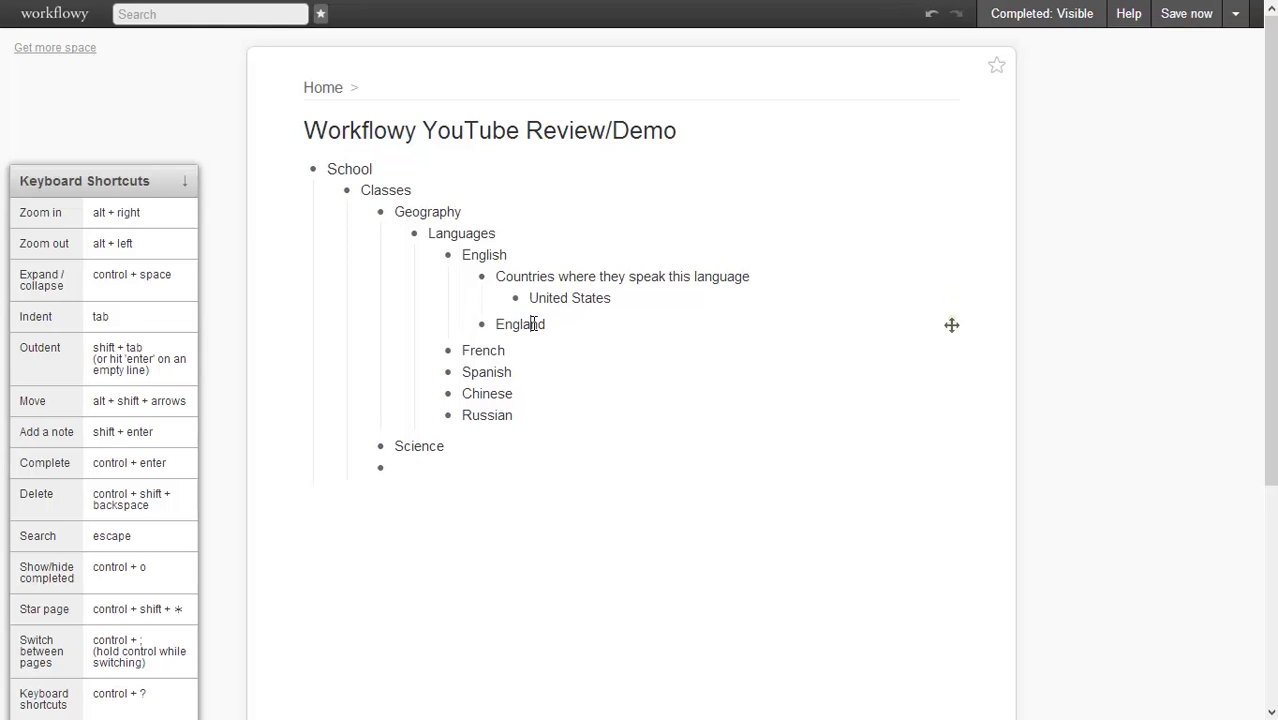
pyautogui.click(554, 324)
pyautogui.press('Tab')
pyautogui.click(465, 282)
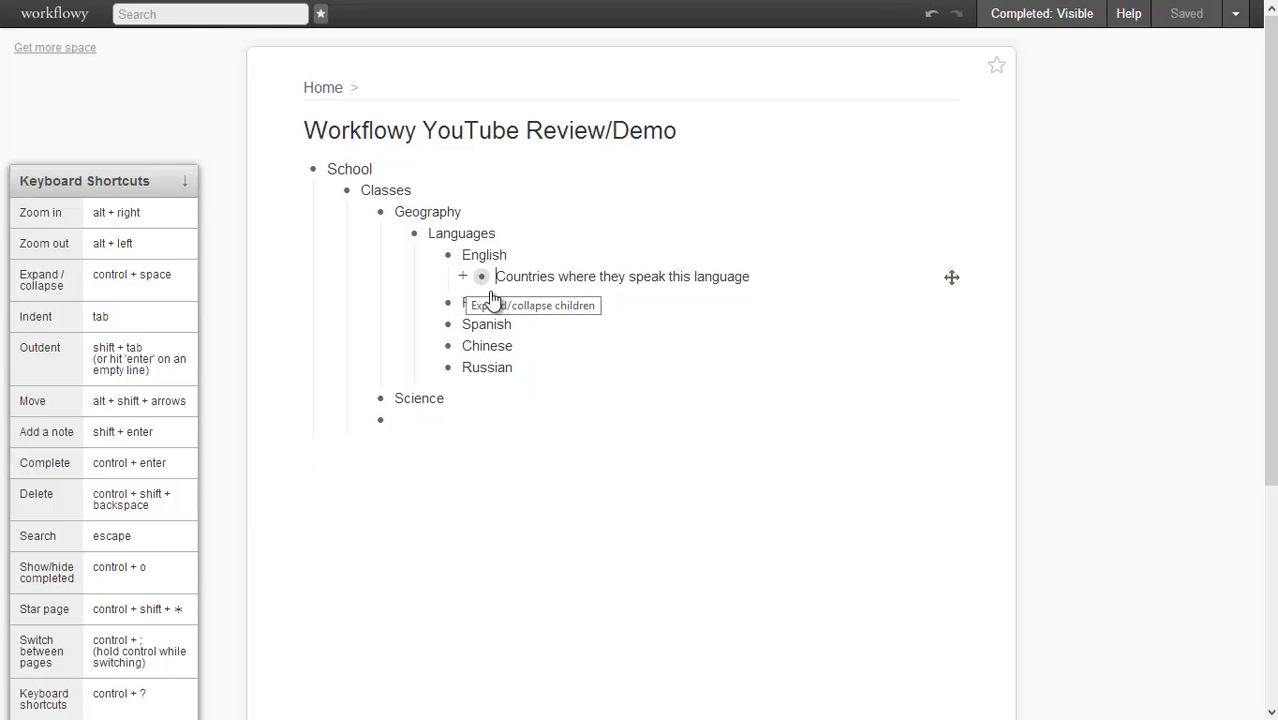
pyautogui.click(799, 278)
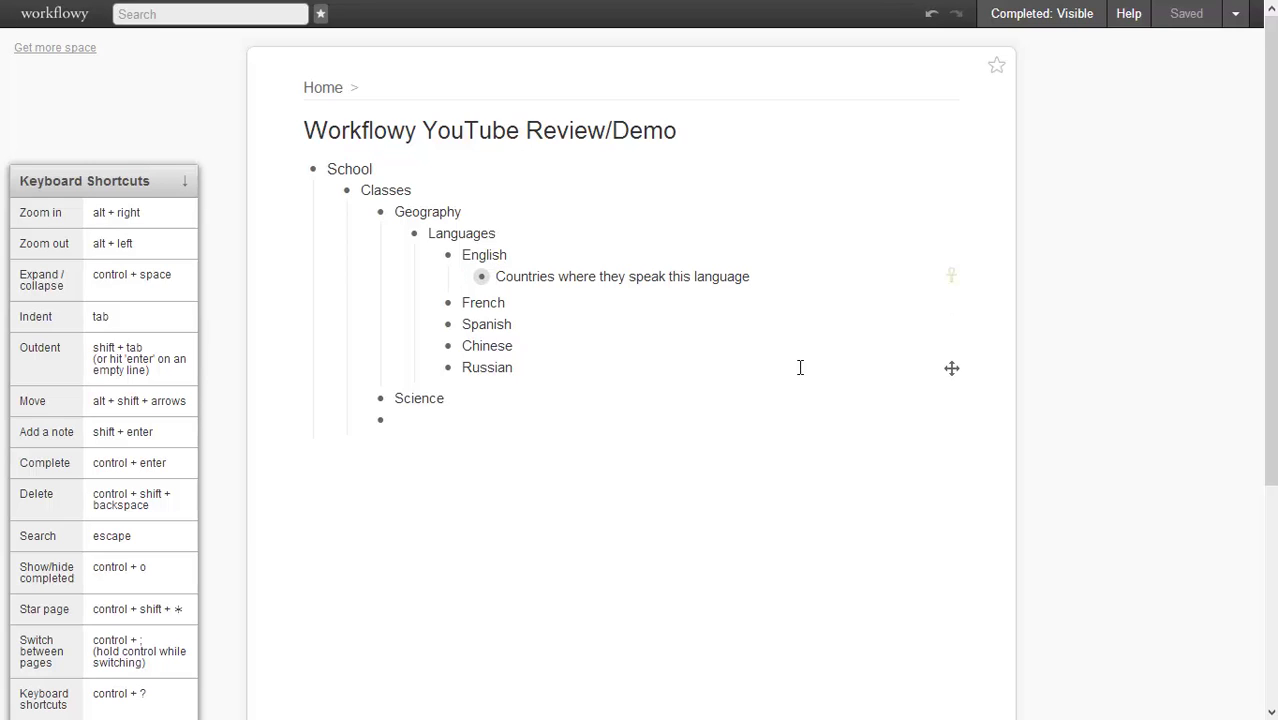
pyautogui.press('Return')
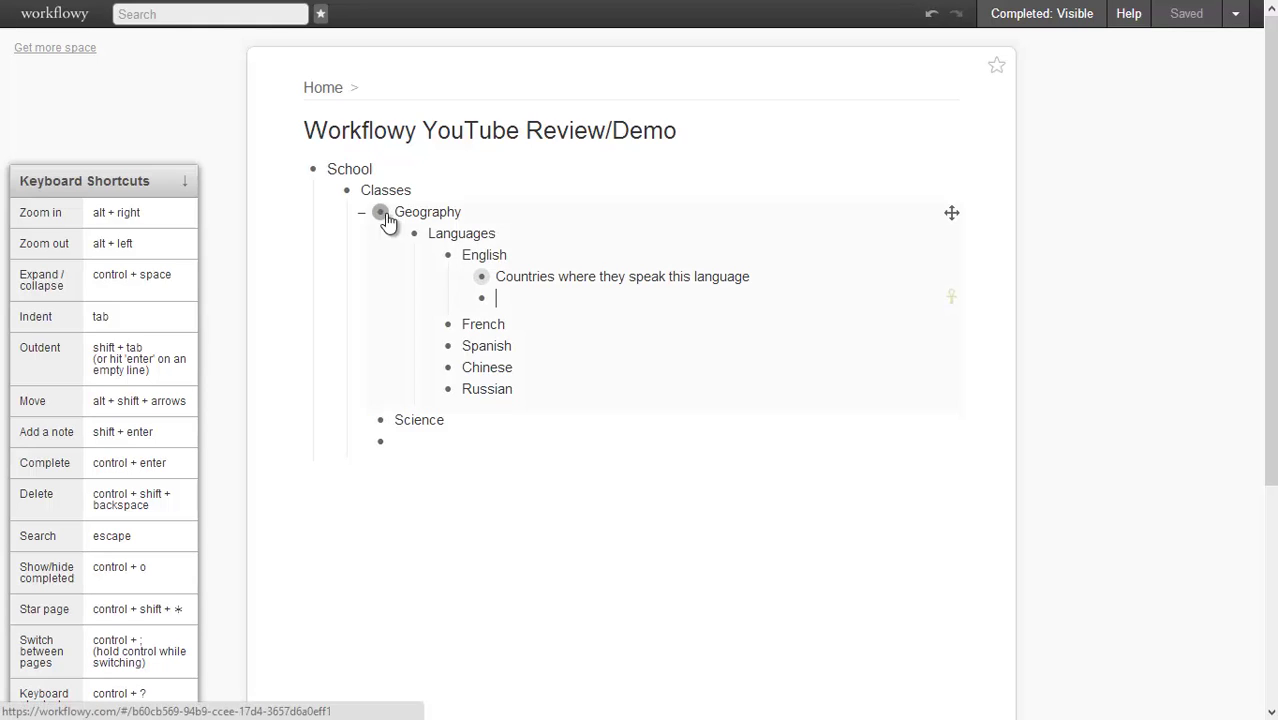
pyautogui.click(296, 172)
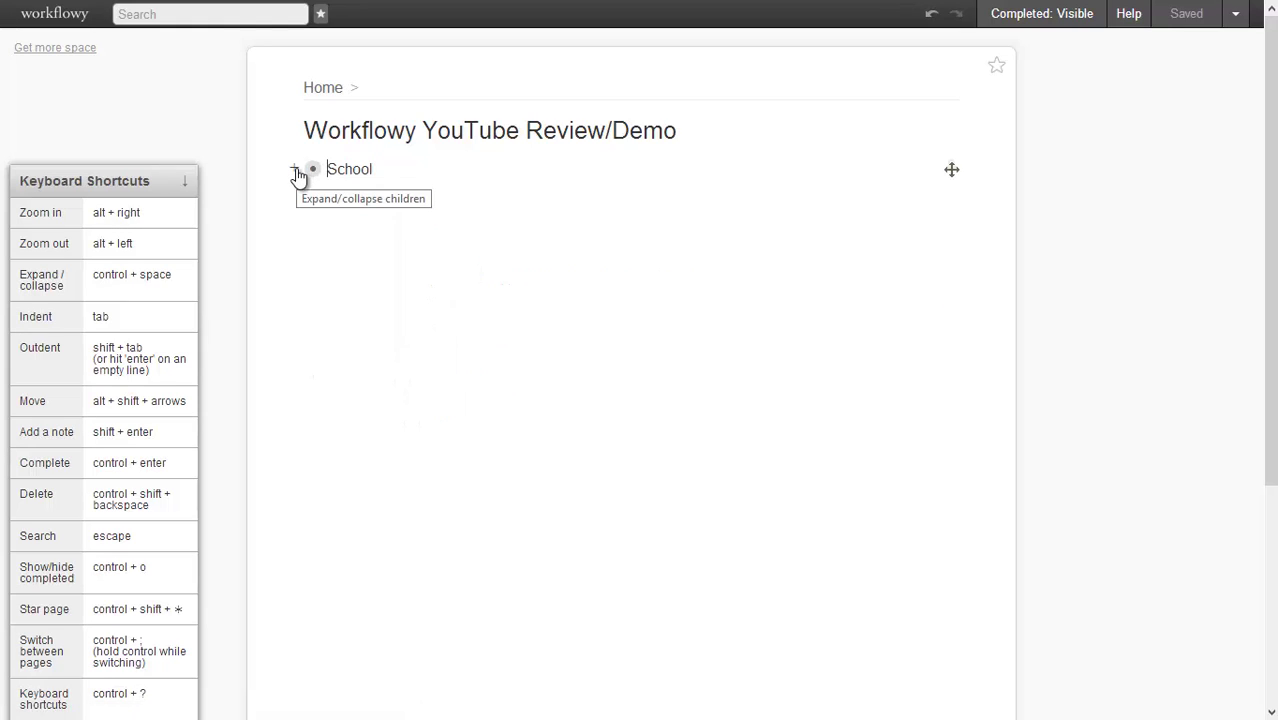
pyautogui.click(296, 172)
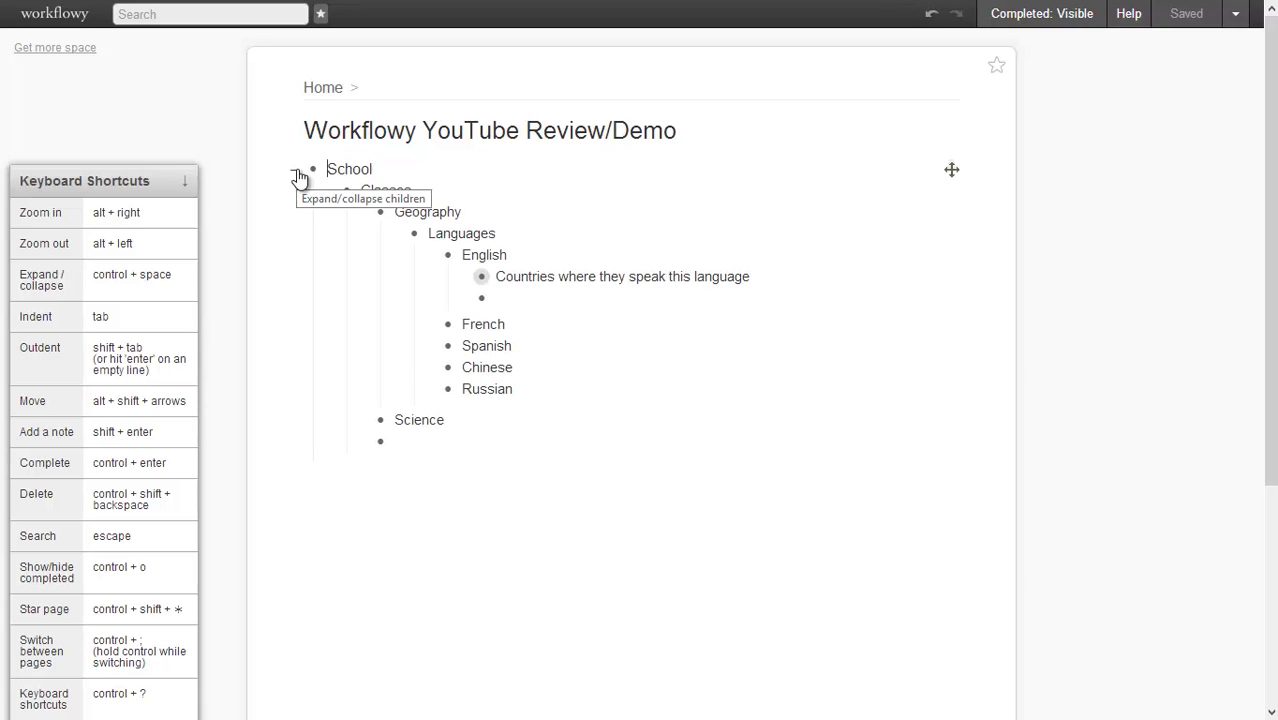
pyautogui.click(296, 172)
pyautogui.click(296, 172)
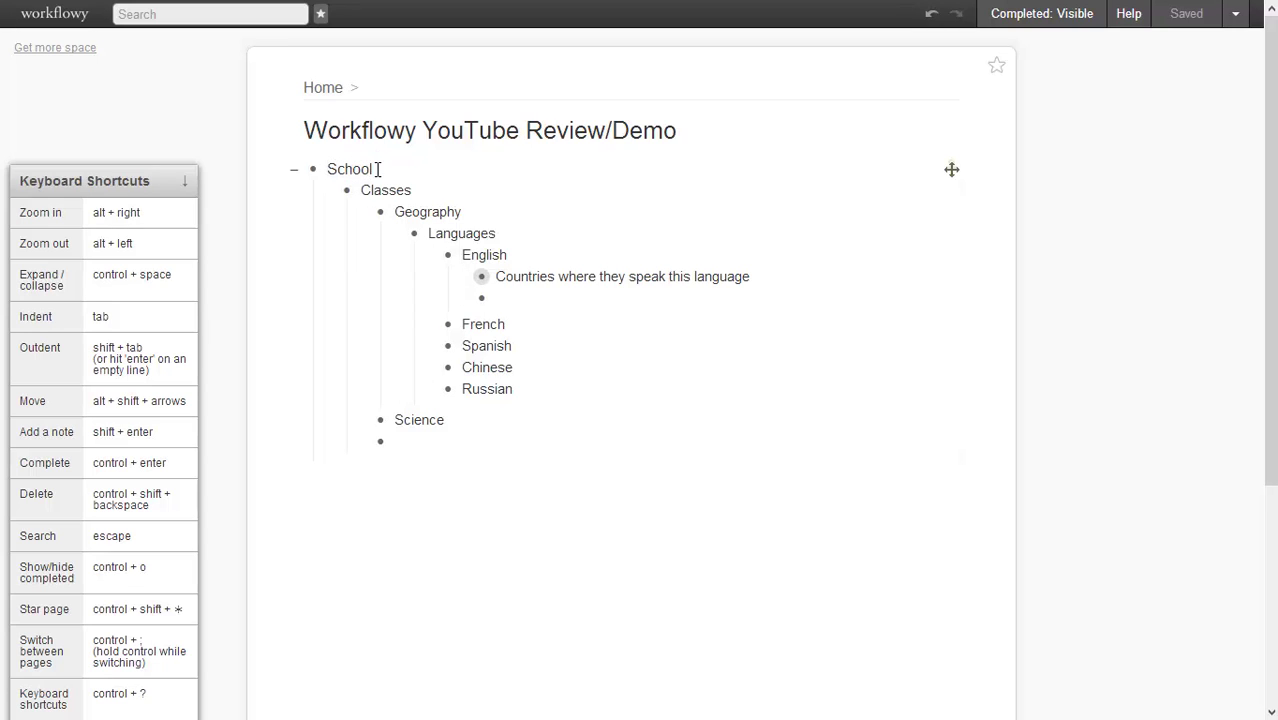
pyautogui.click(312, 170)
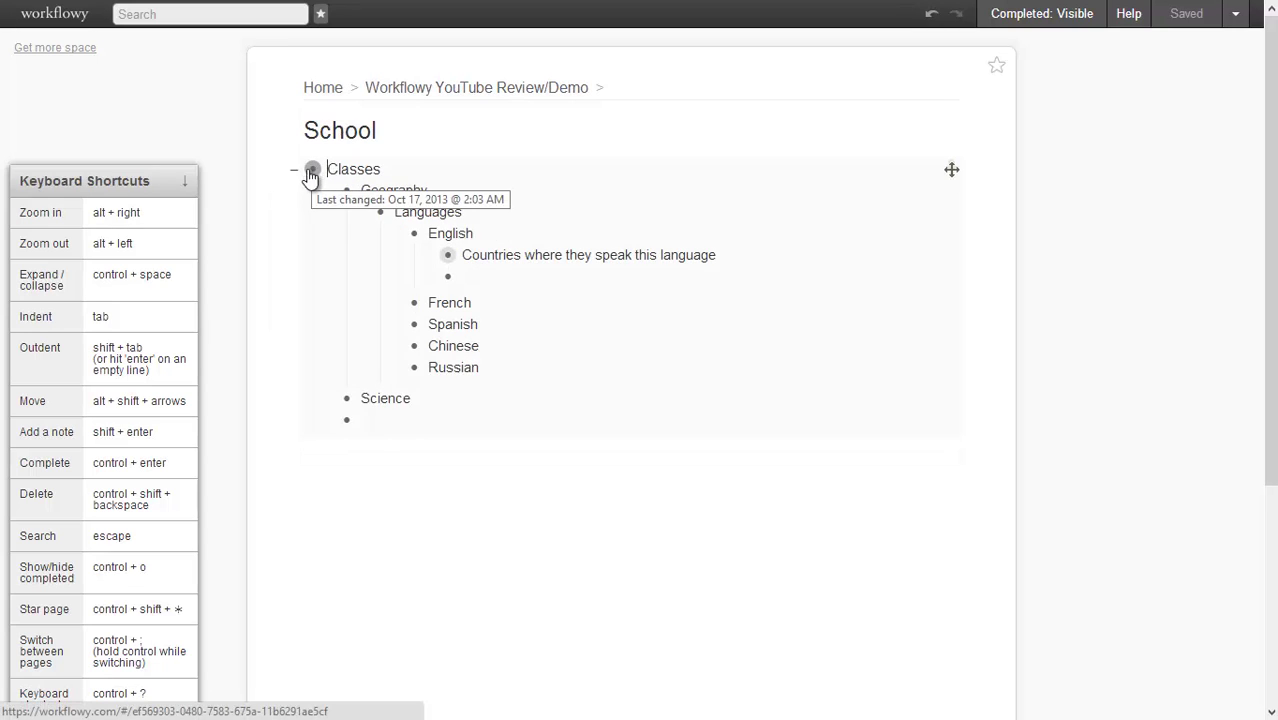
pyautogui.click(380, 212)
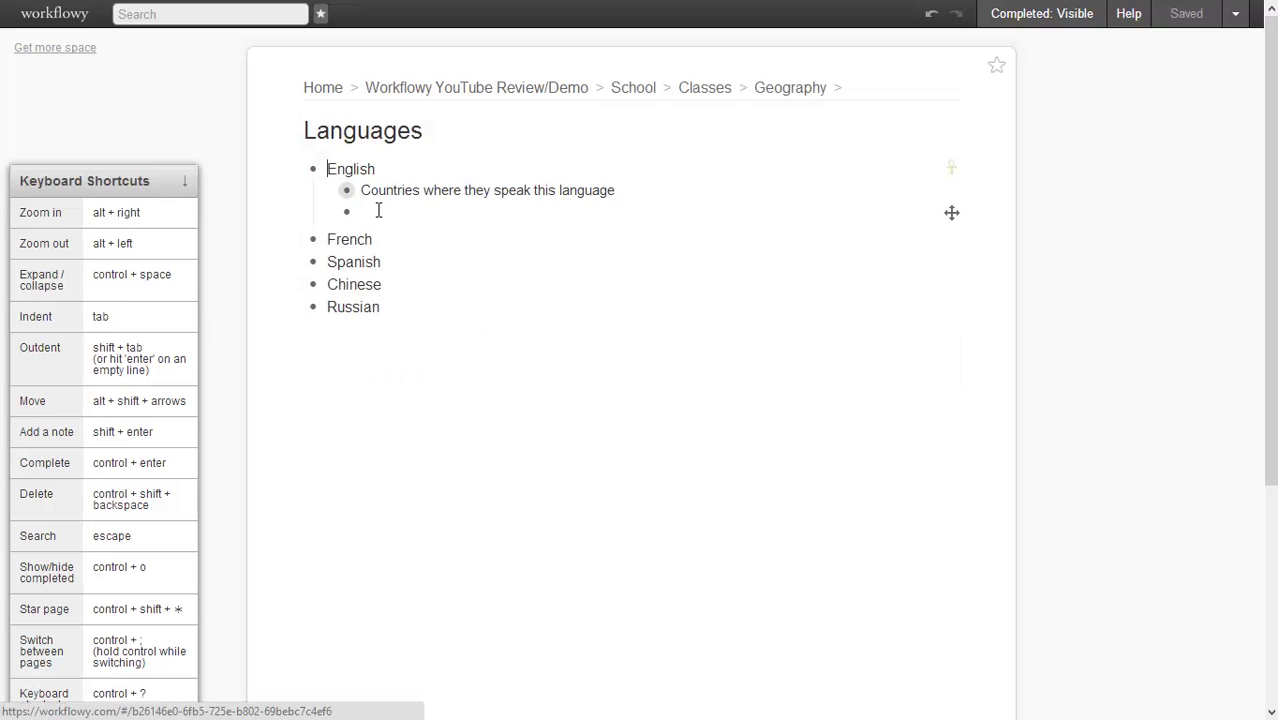
pyautogui.click(415, 88)
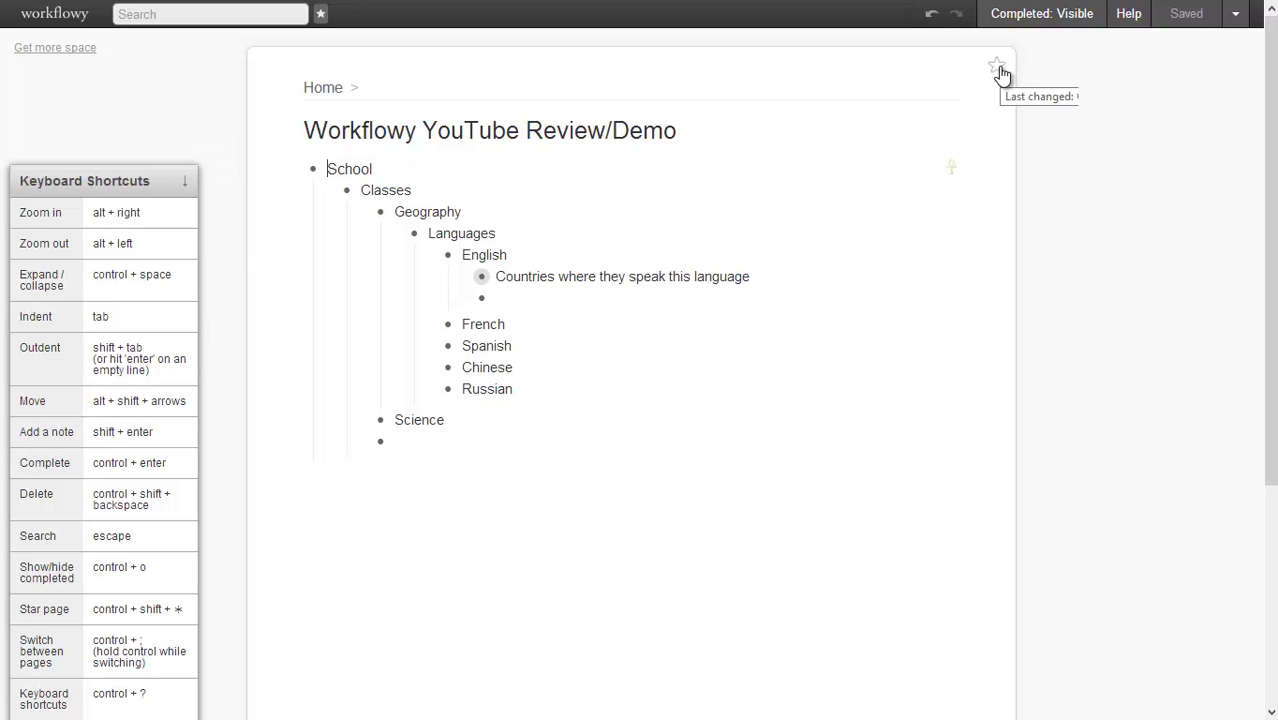
# - Unstar the Workflowy YouTube Review/Demo page and confirm it left the starred pages list
pyautogui.hotkey('ctrl', ';')
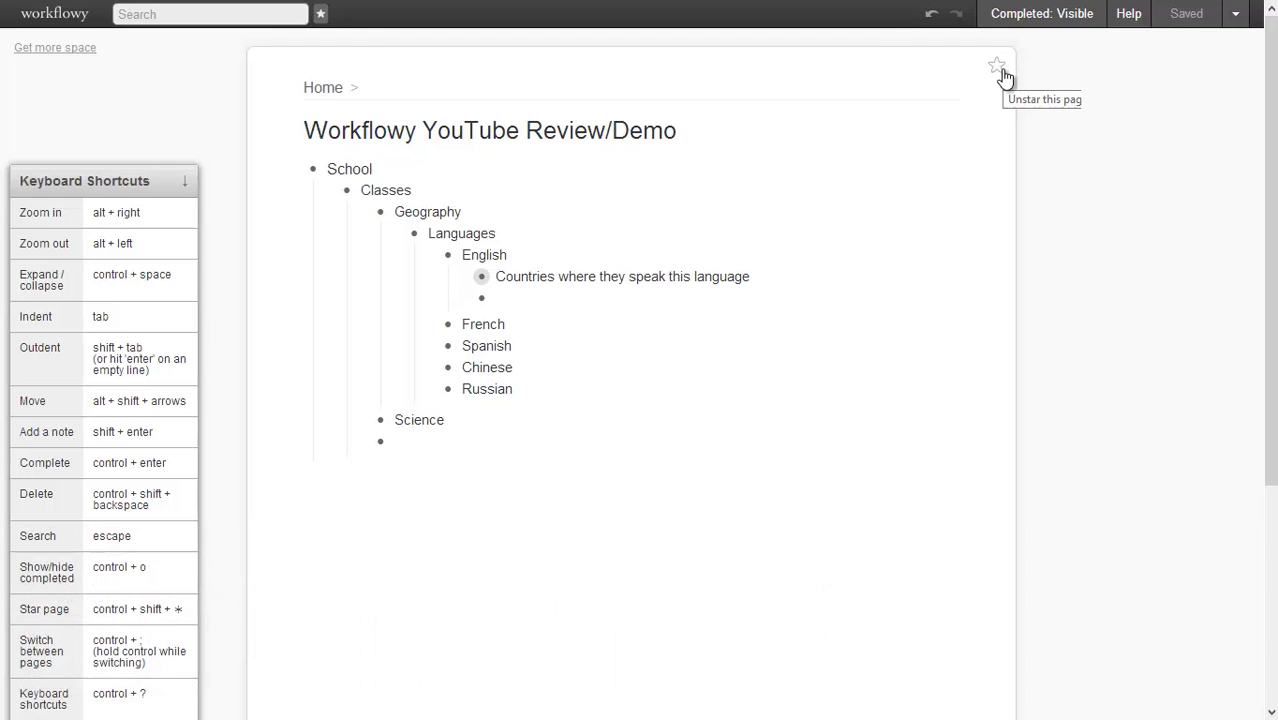
pyautogui.hotkey('ctrl', ';')
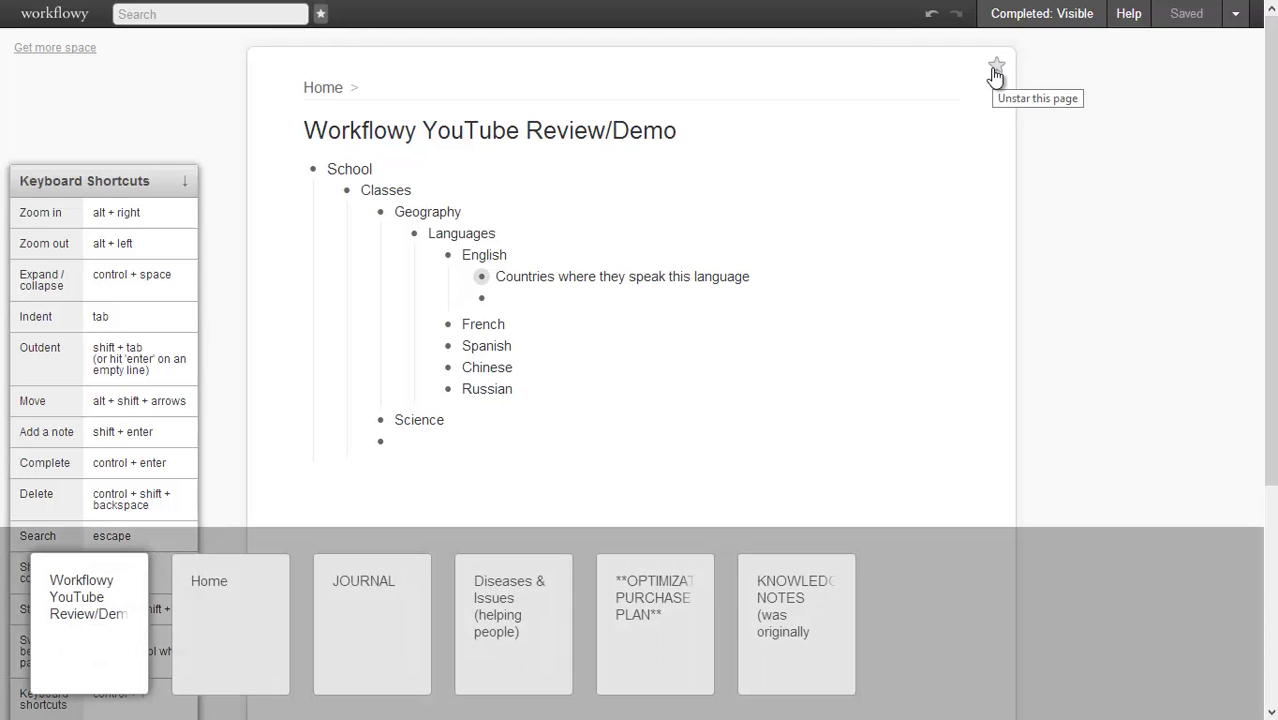
pyautogui.click(995, 74)
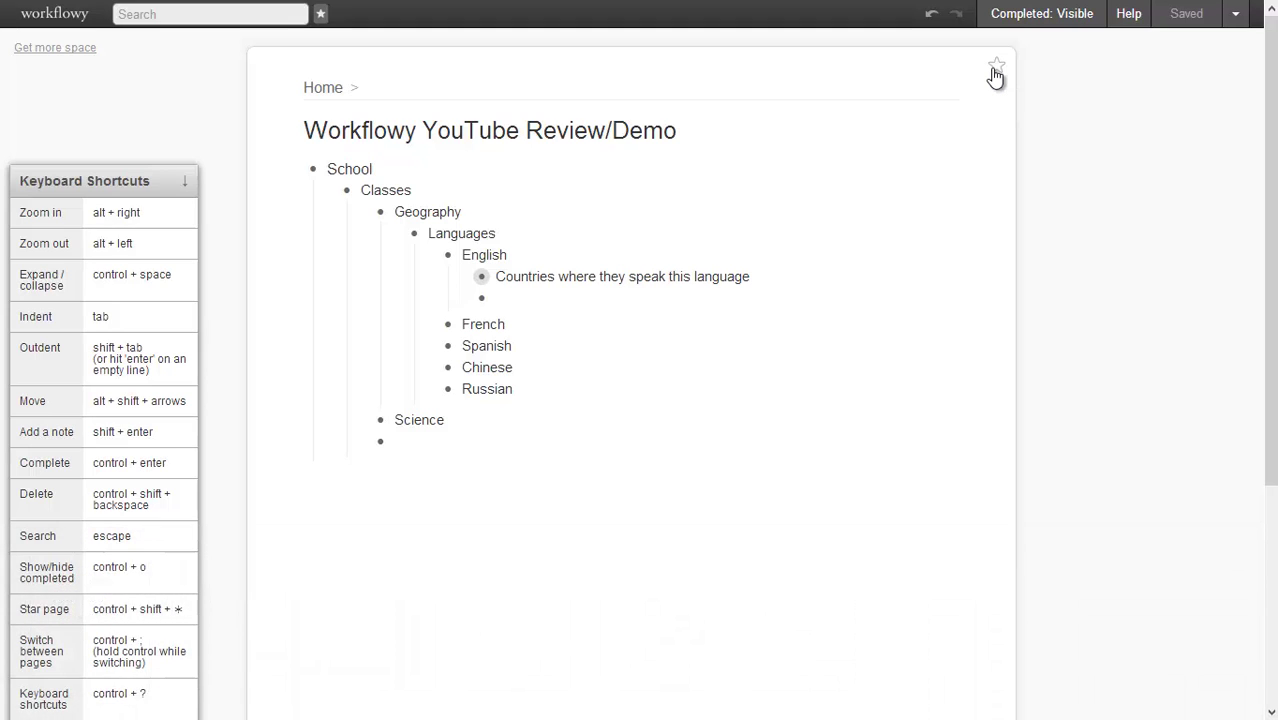
pyautogui.hotkey('ctrl', ';')
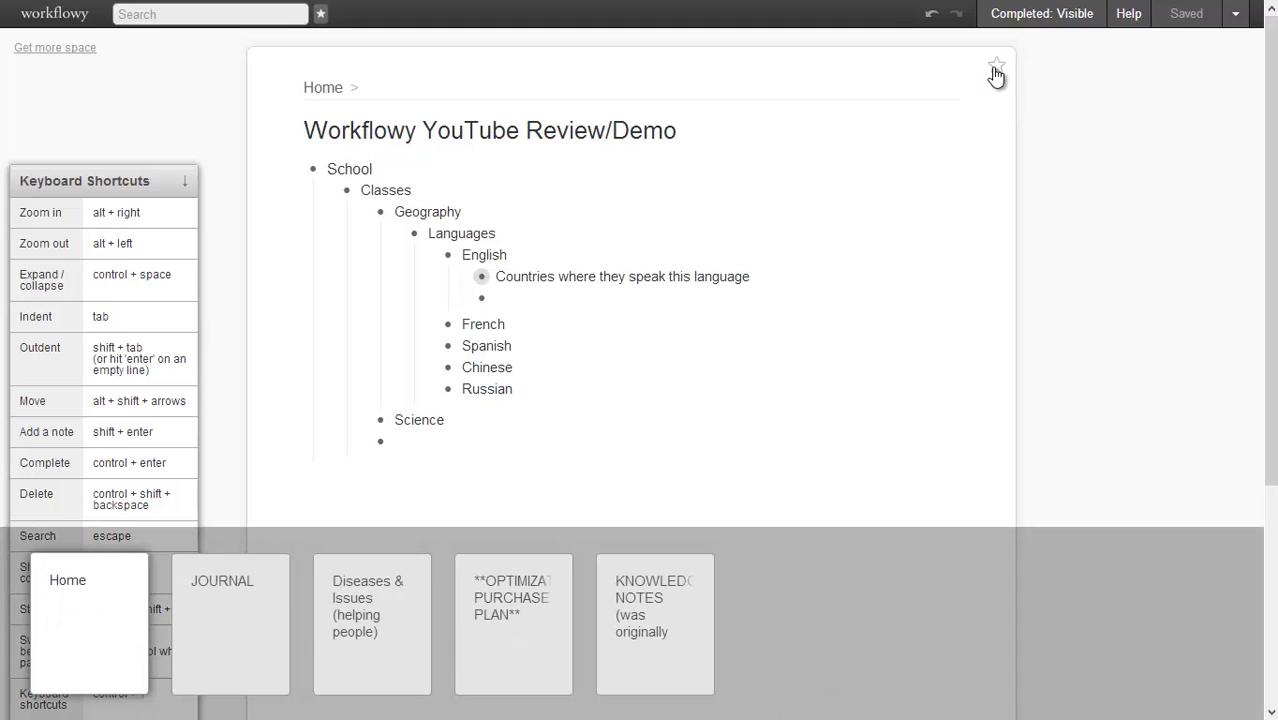
pyautogui.moveTo(951, 128)
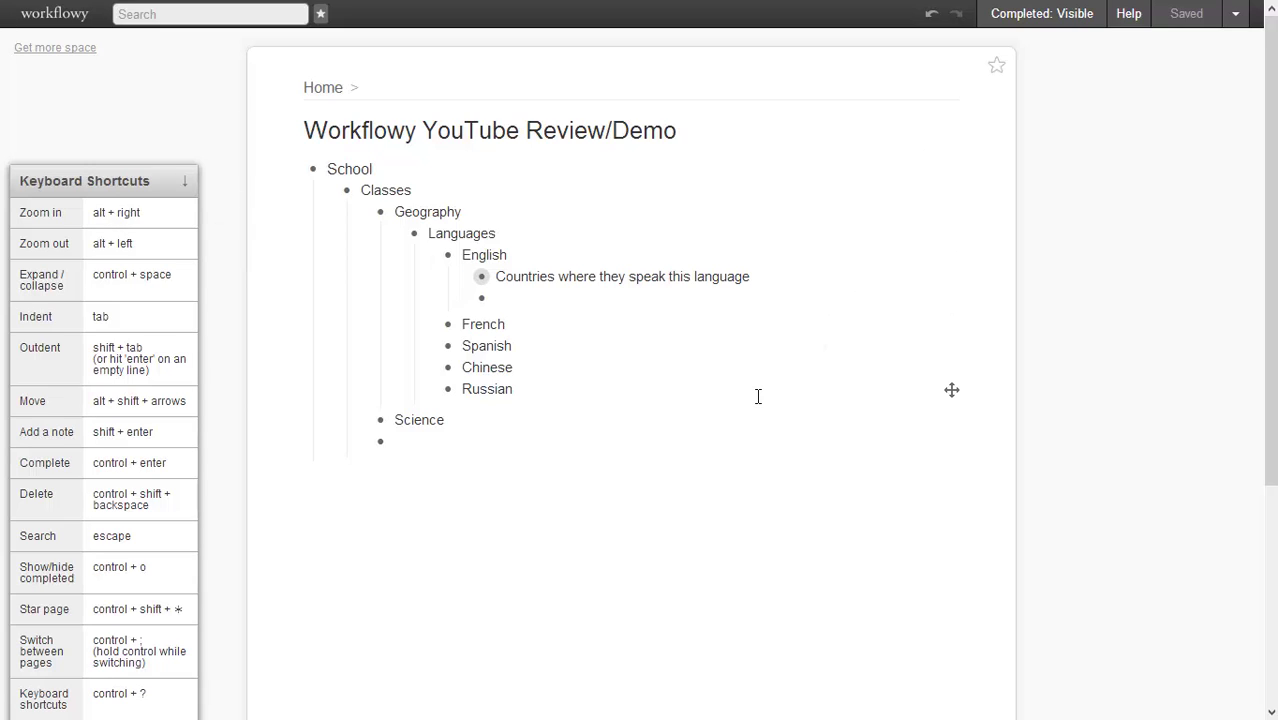
pyautogui.click(242, 19)
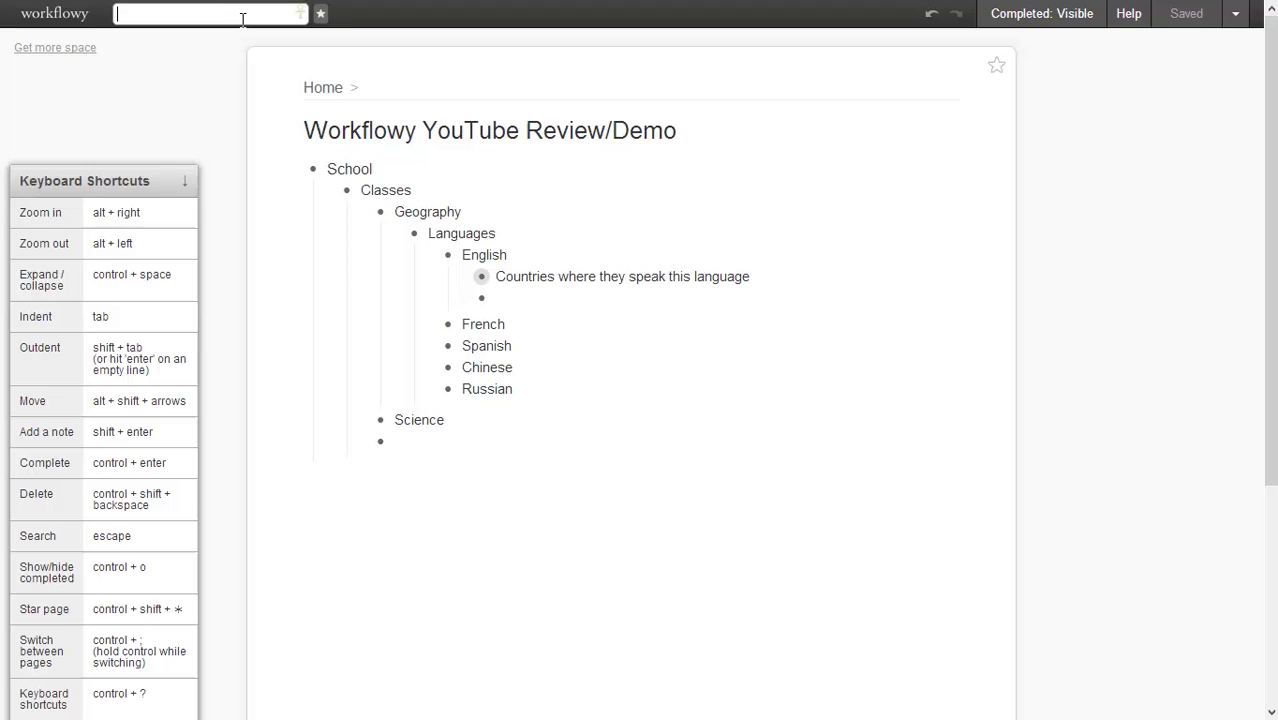
pyautogui.click(228, 80)
pyautogui.click(245, 14)
pyautogui.click(215, 78)
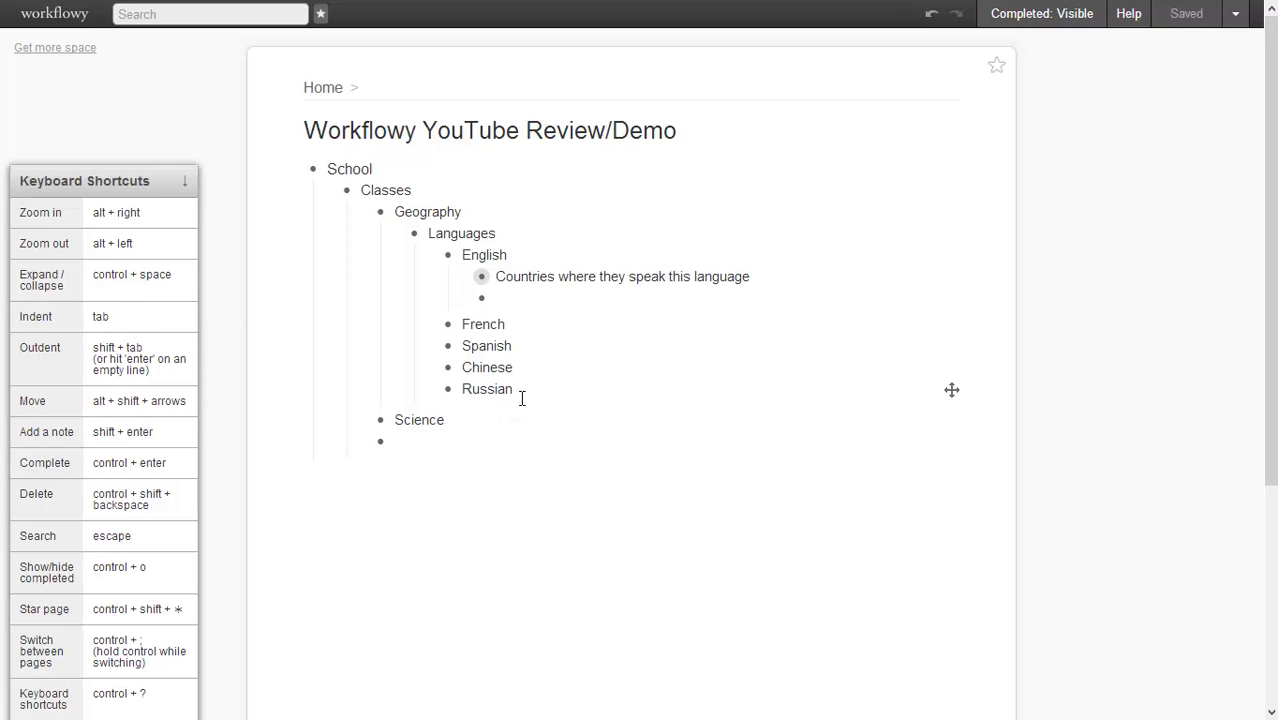
pyautogui.press('Return')
pyautogui.press('Tab')
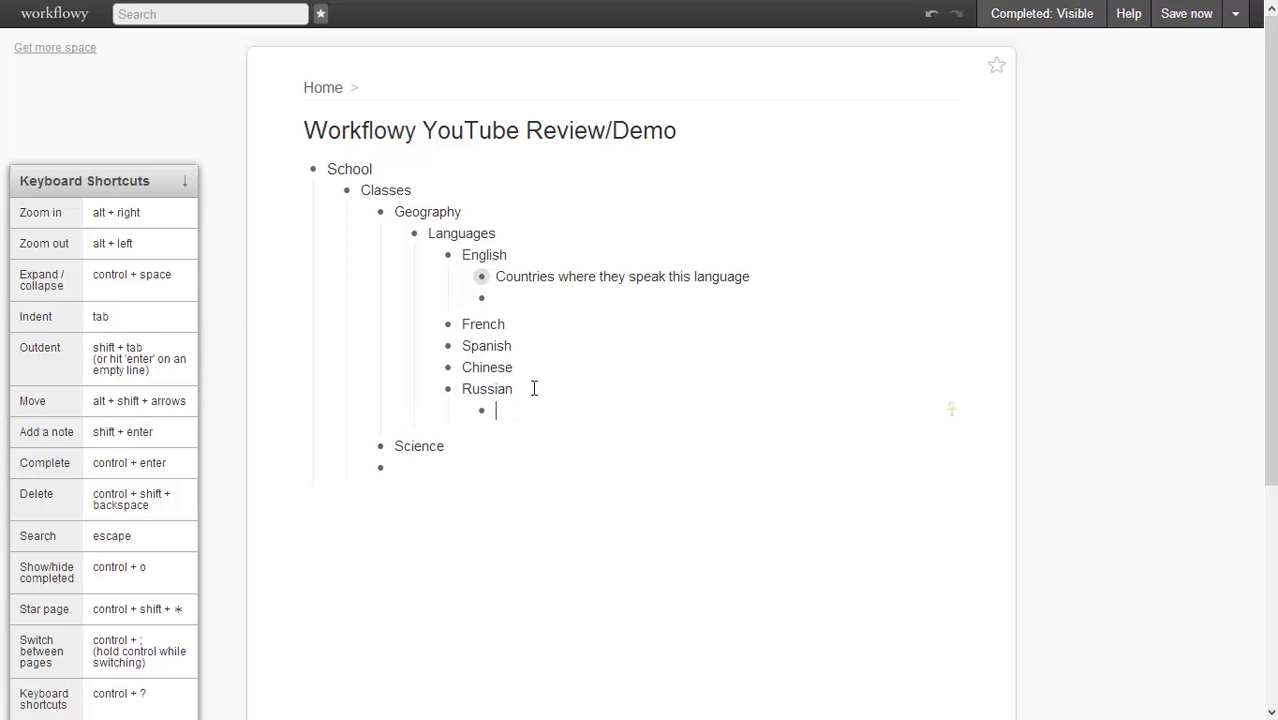
pyautogui.press('BackSpace')
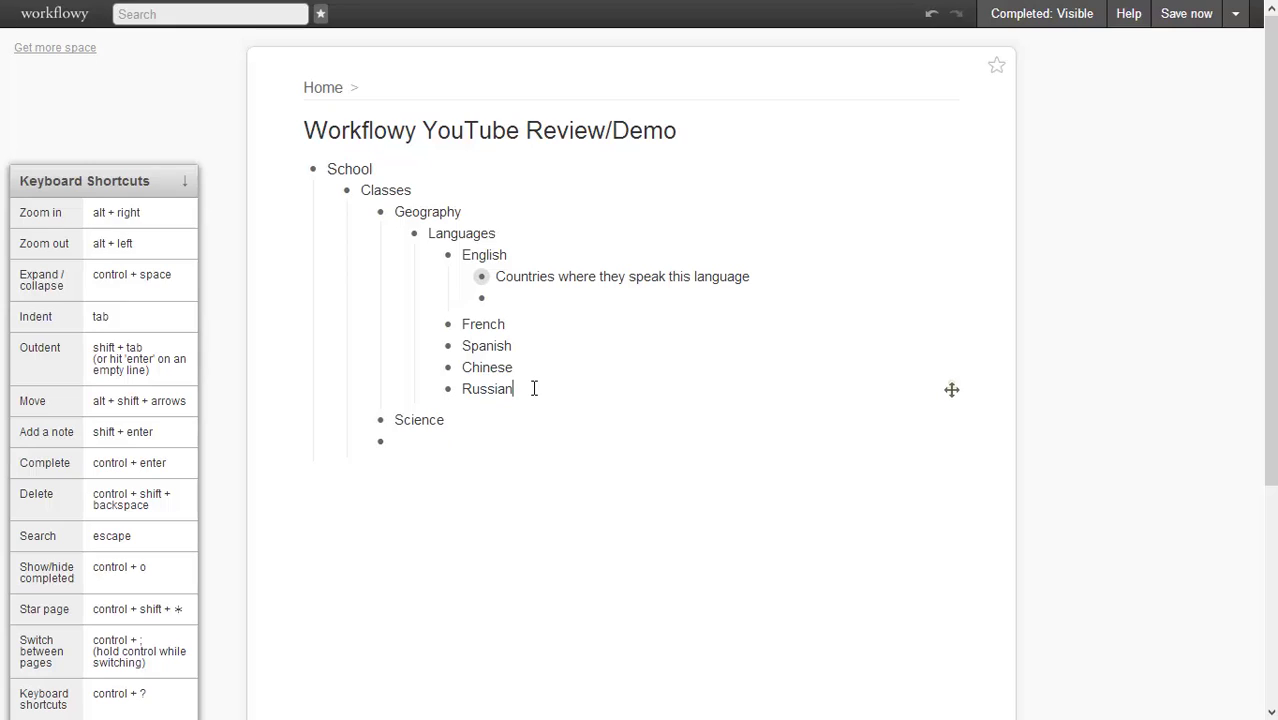
pyautogui.press('Return')
pyautogui.press('Tab')
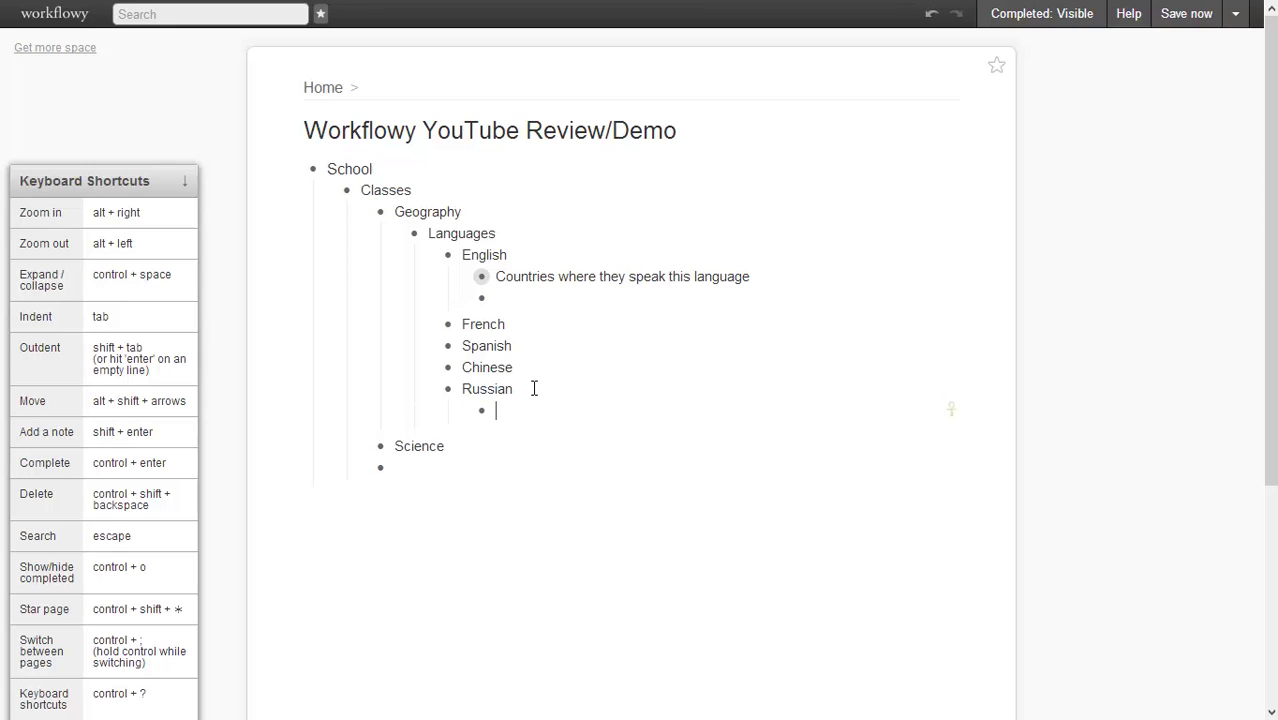
pyautogui.write('a')
pyautogui.press('Return')
pyautogui.press('Tab')
pyautogui.write('ac')
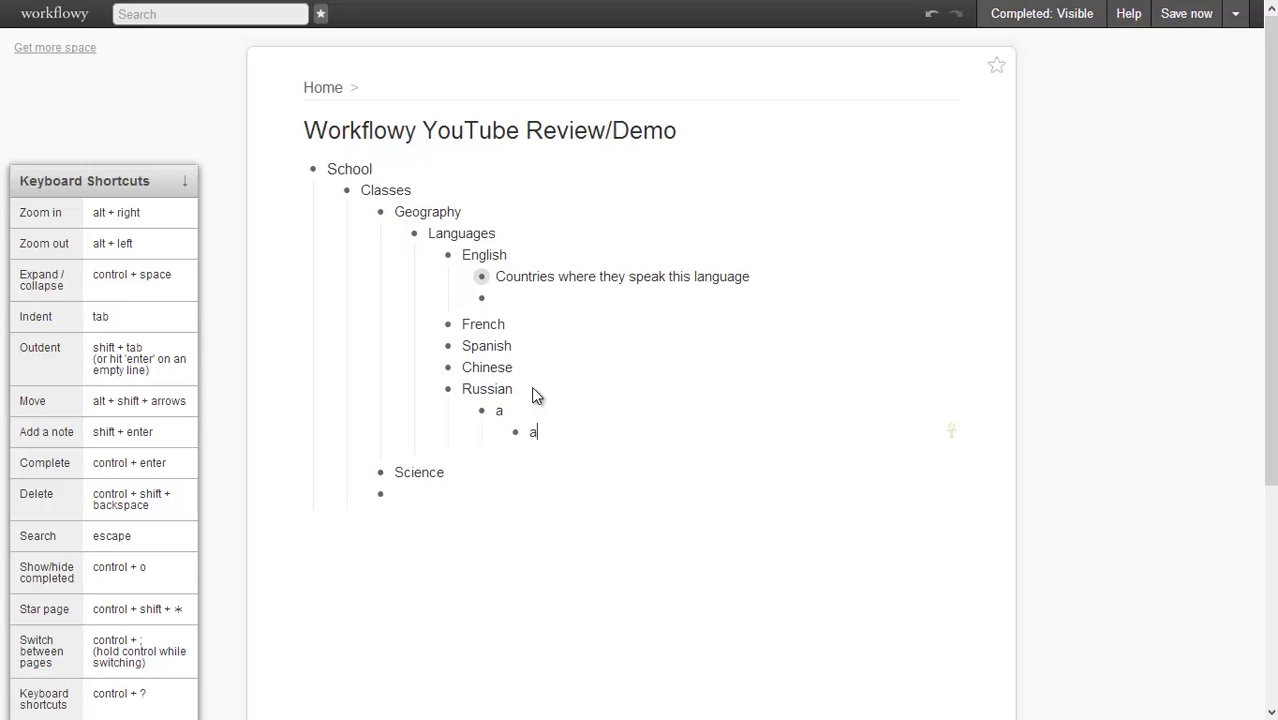
pyautogui.press('BackSpace')
pyautogui.press('BackSpace')
pyautogui.hotkey('shift', 'Tab')
pyautogui.hotkey('shift', 'Tab')
pyautogui.hotkey('shift', 'Tab')
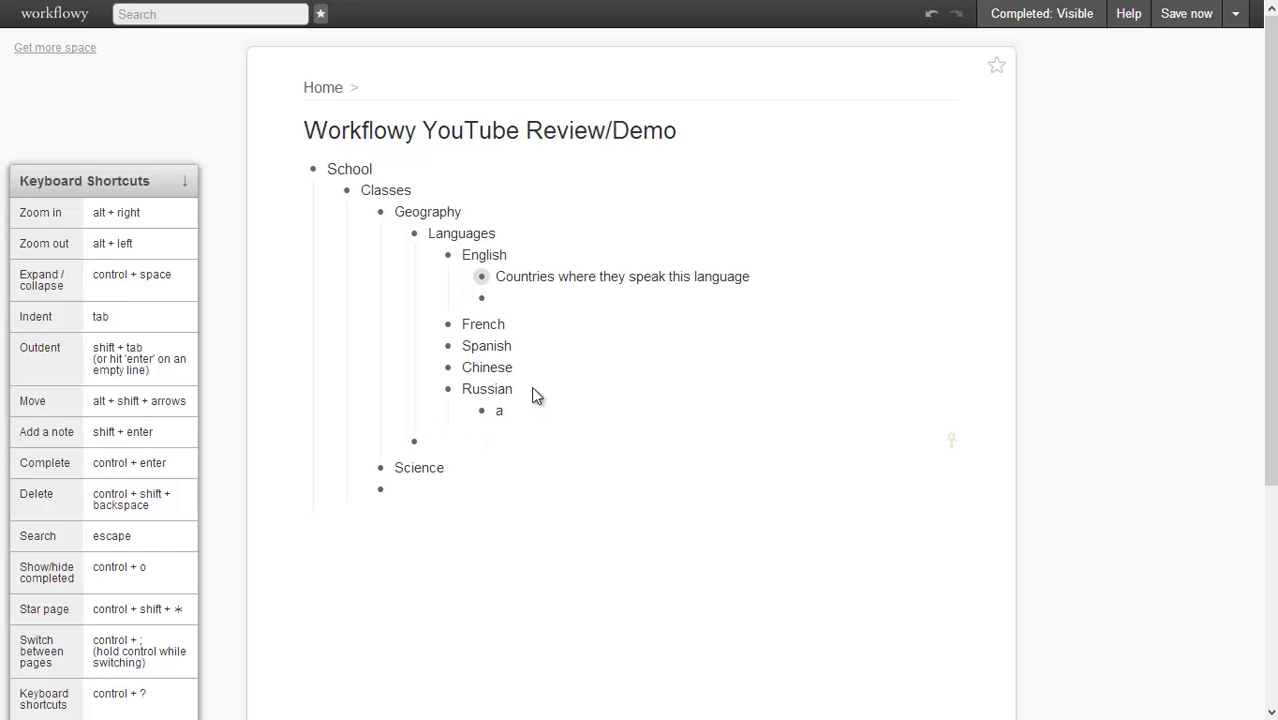
pyautogui.hotkey('shift', 'Tab')
pyautogui.press('Tab')
pyautogui.press('Tab')
pyautogui.press('Tab')
pyautogui.press('BackSpace')
pyautogui.press('BackSpace')
pyautogui.press('BackSpace')
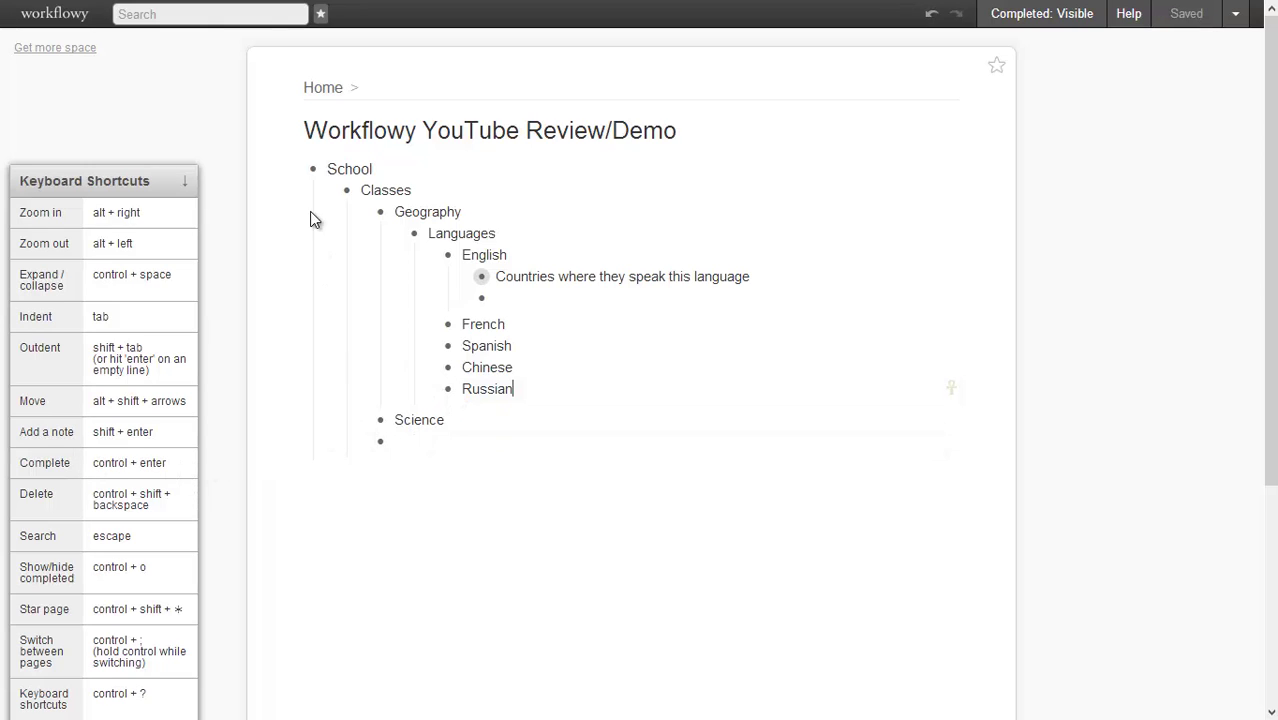
# - Collapse School and add a 'TODO List' top-level item below it
pyautogui.click(296, 169)
pyautogui.click(419, 171)
pyautogui.press('Return')
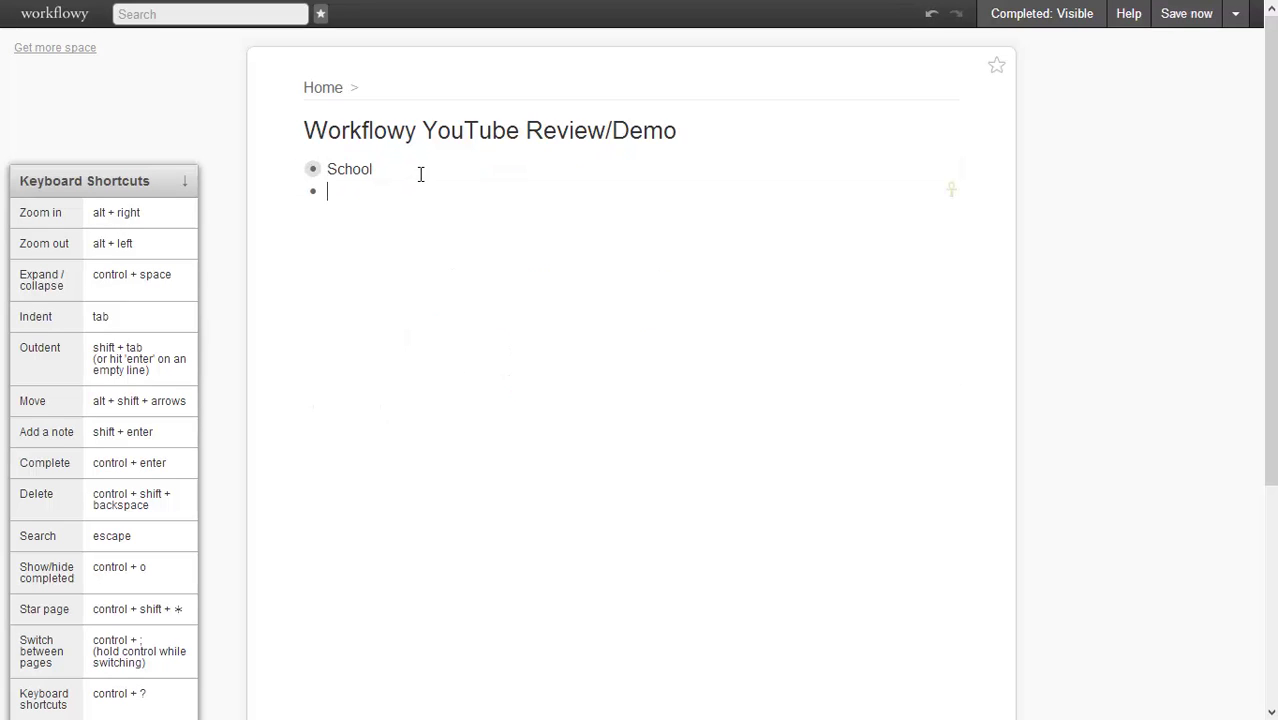
pyautogui.write('TODO List')
pyautogui.press('Return')
pyautogui.press('Return')
pyautogui.press('BackSpace')
pyautogui.press('BackSpace')
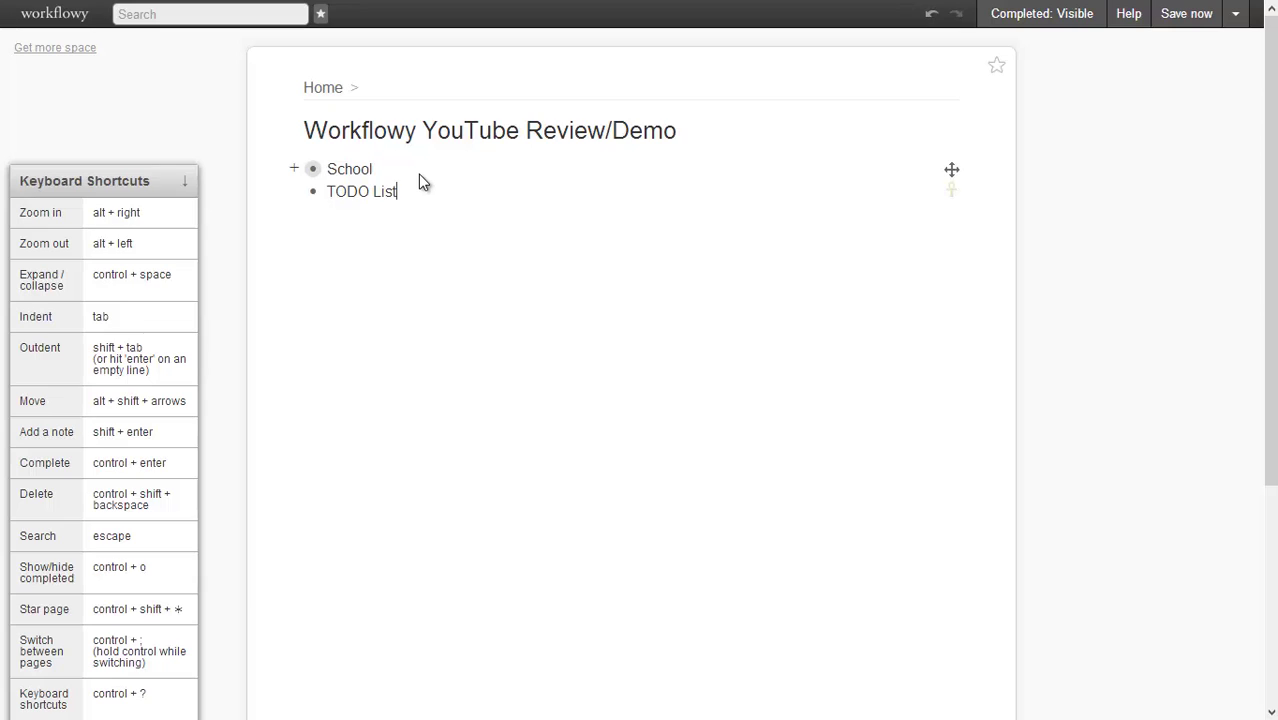
# - Add tasks 'Clean your gutters', 'water your garden' and 'buy a gallon of' under TODO List
pyautogui.press('Return')
pyautogui.press('Tab')
pyautogui.write('Clean y')
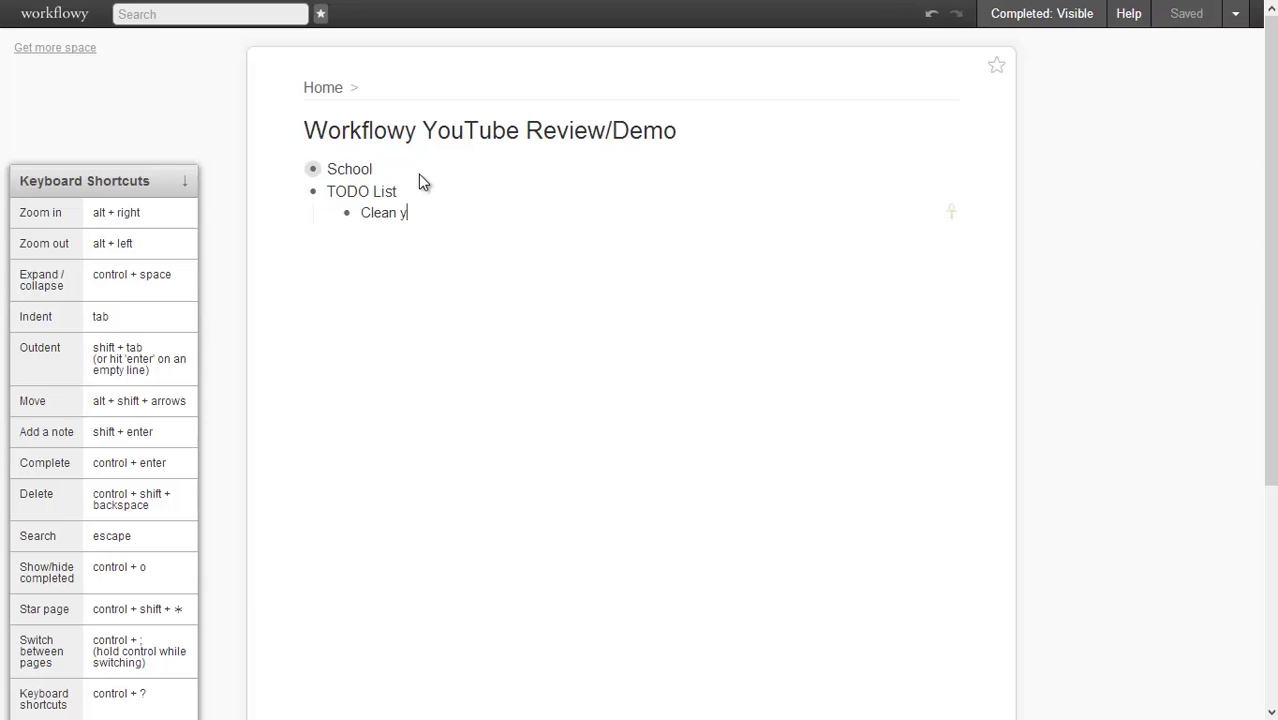
pyautogui.write('our gutters')
pyautogui.press('BackSpace')
pyautogui.press('BackSpace')
pyautogui.write('rs')
pyautogui.press('Return')
pyautogui.write('wate')
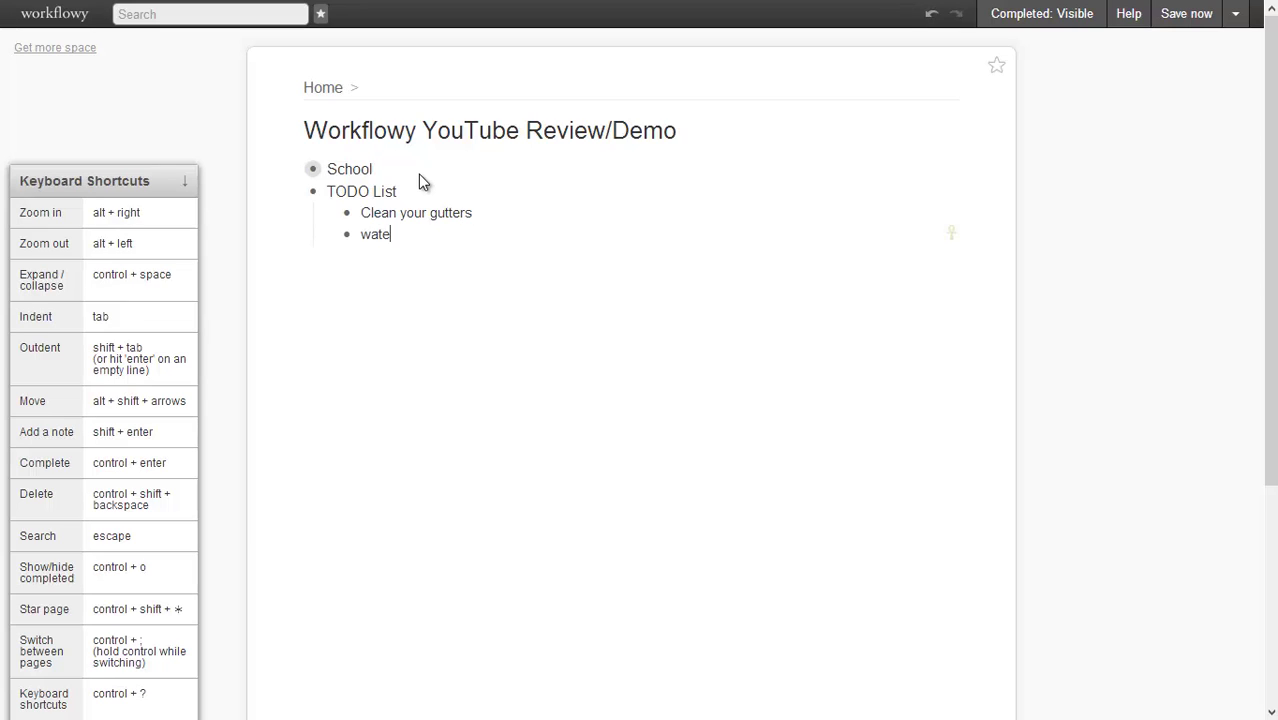
pyautogui.write('r your garden')
pyautogui.press('Return')
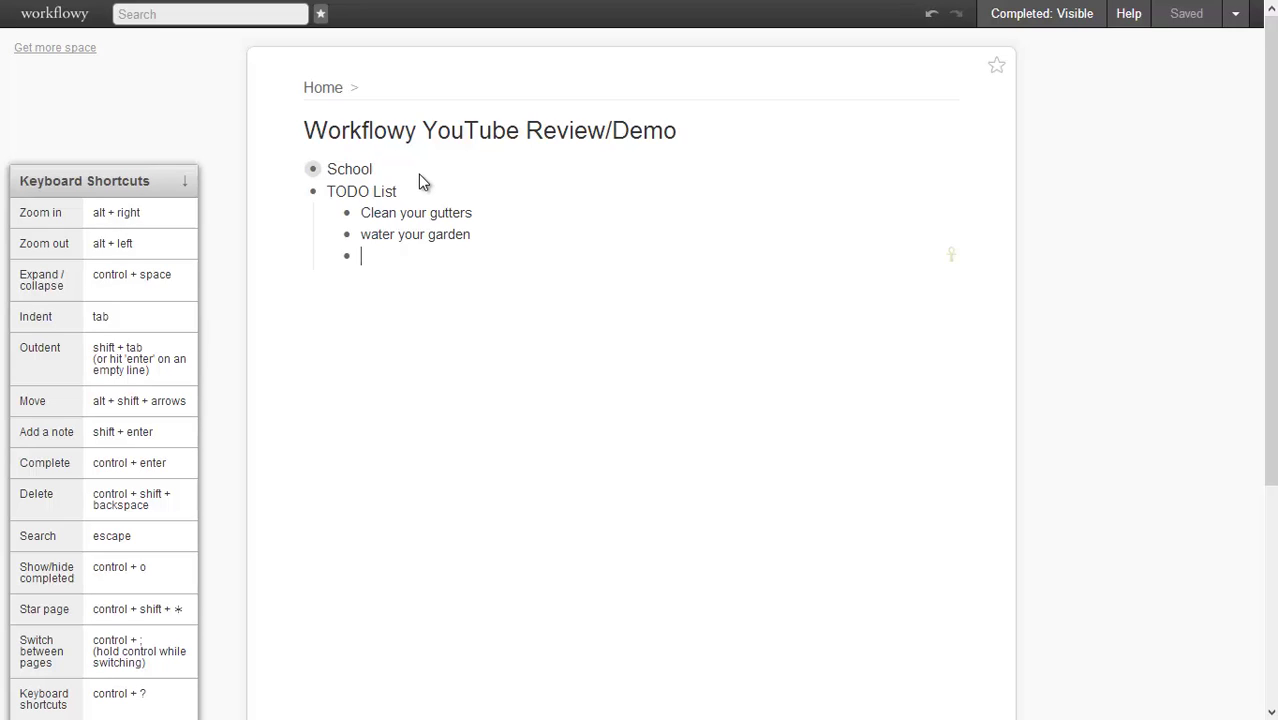
pyautogui.write('buy a gal')
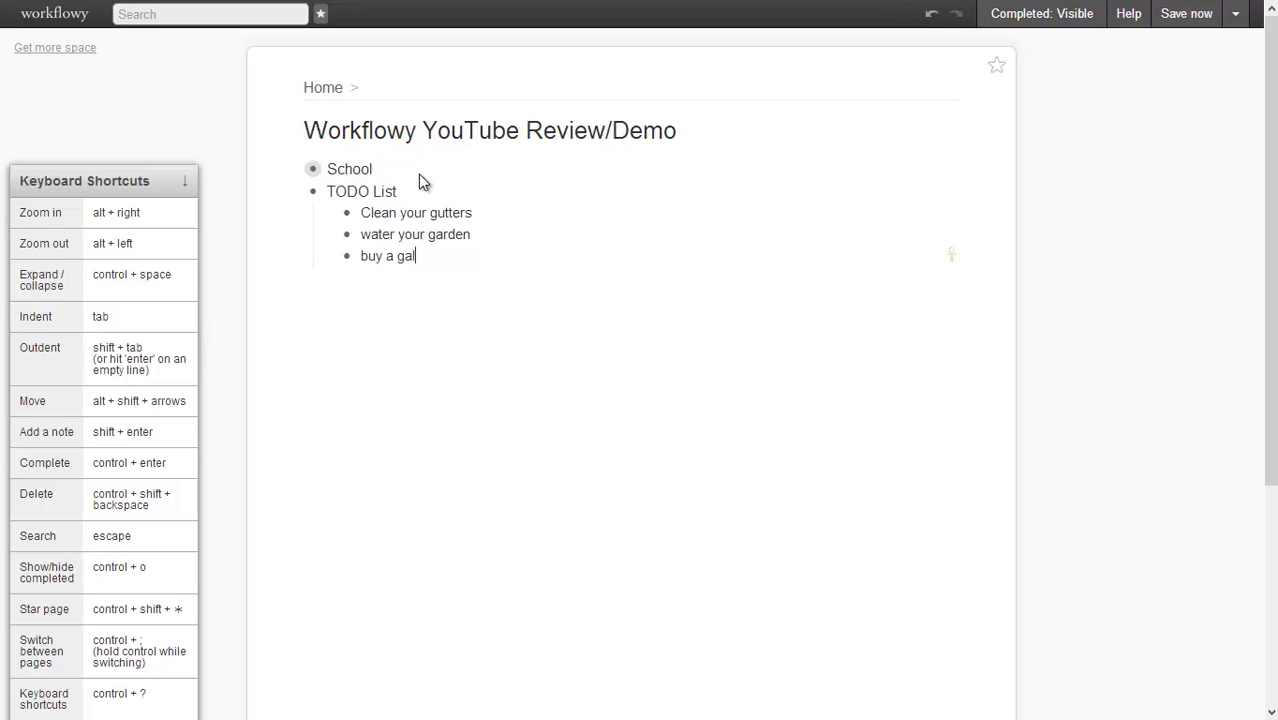
pyautogui.write('lon of milk')
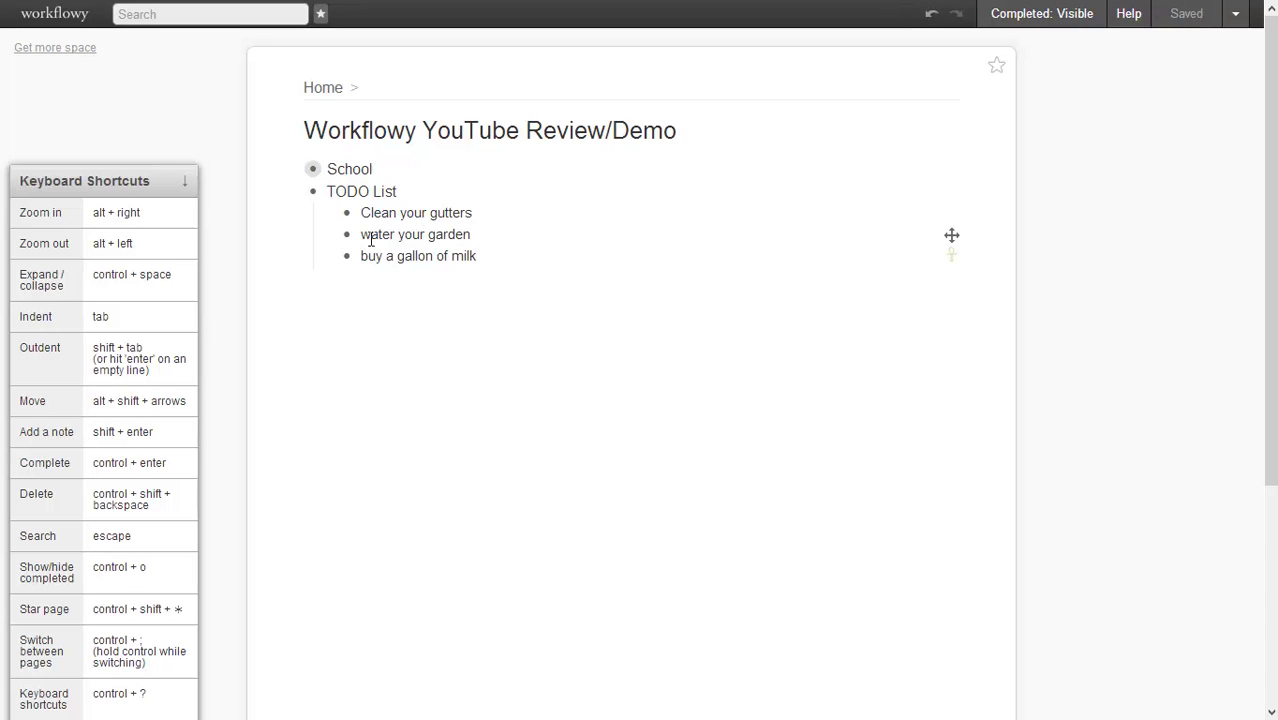
# - Mark 'water your garden' complete, then restore it to not complete
pyautogui.moveTo(347, 235)
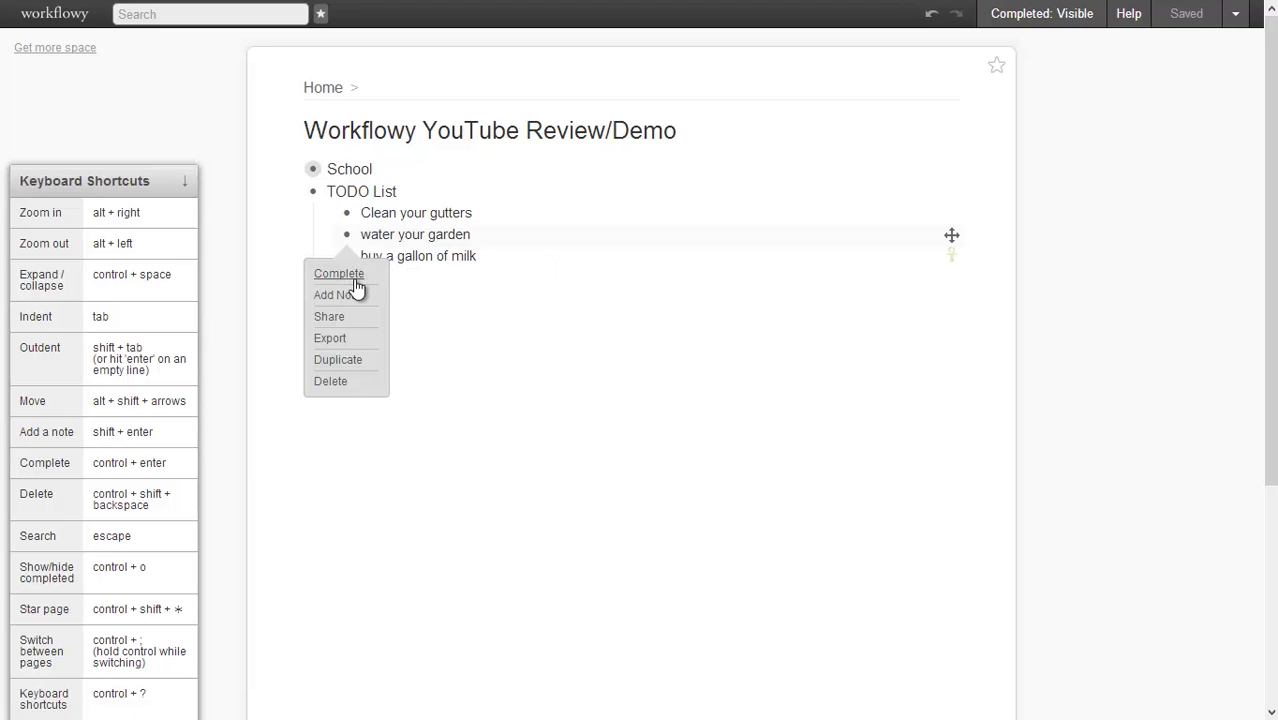
pyautogui.click(340, 274)
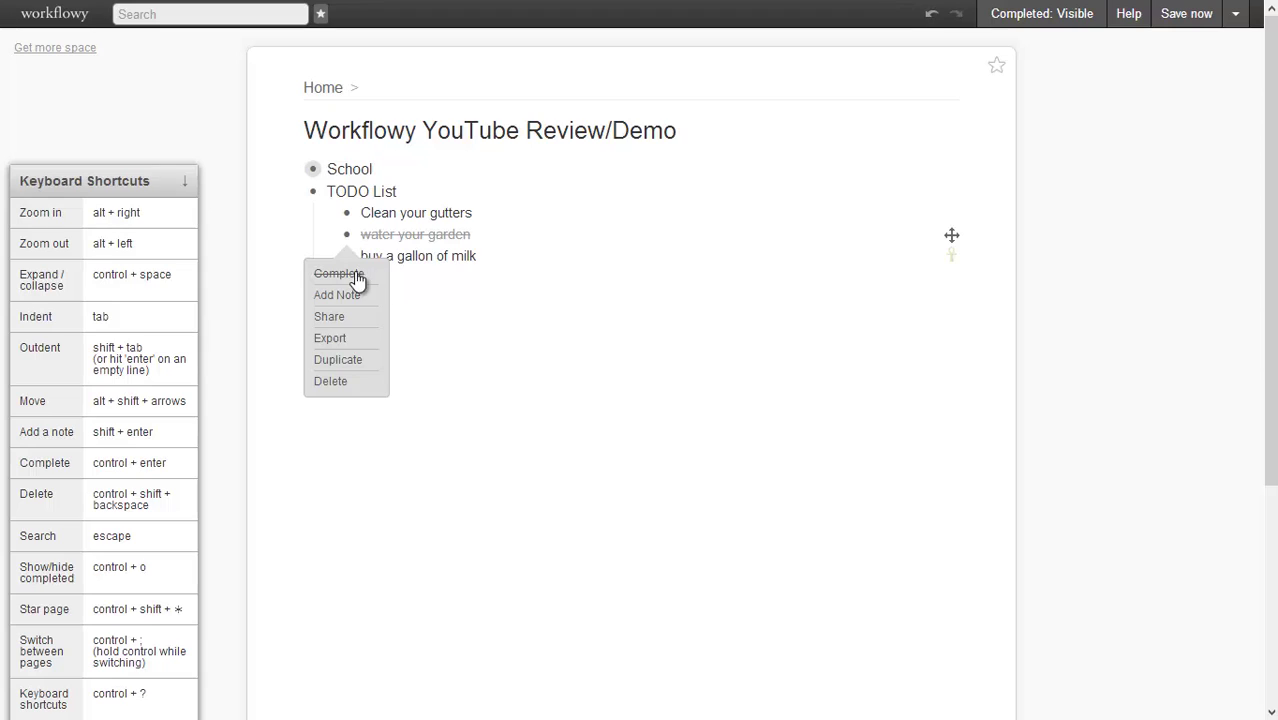
pyautogui.click(350, 276)
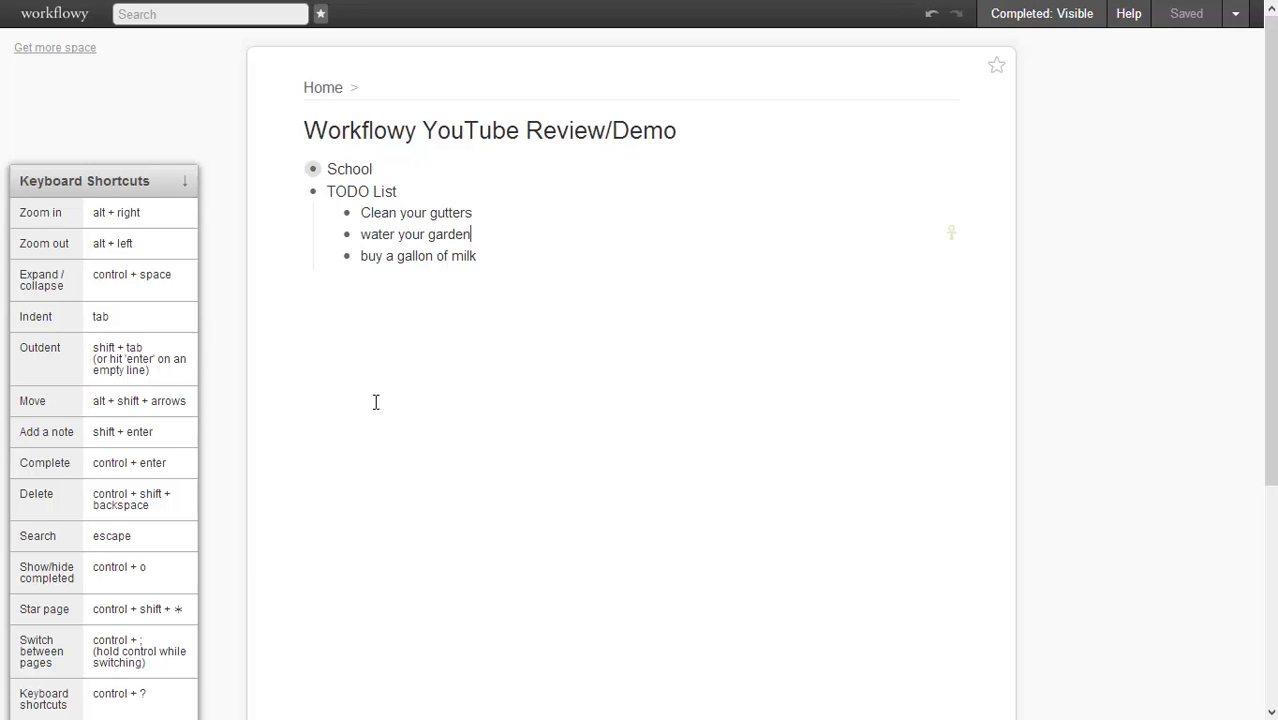
pyautogui.moveTo(313, 192)
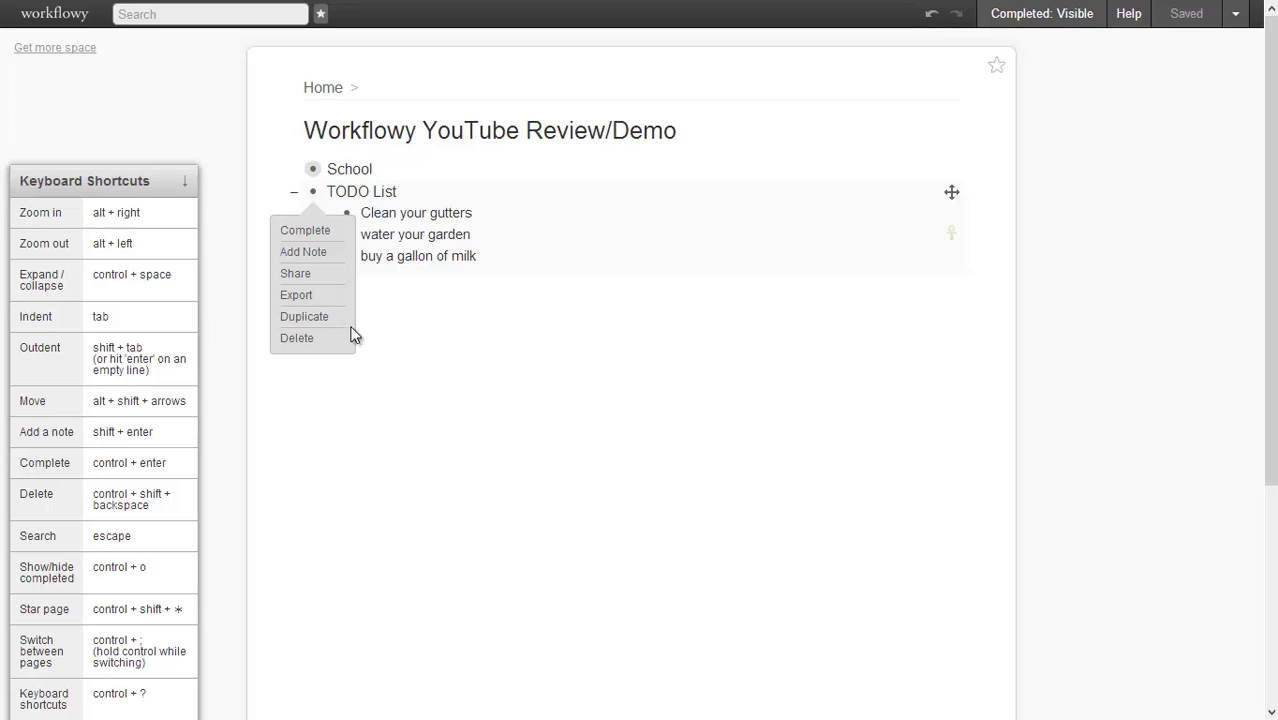
# - Collapse TODO List, duplicate it as 'TODO List (copy)', then delete the copy
pyautogui.click(295, 192)
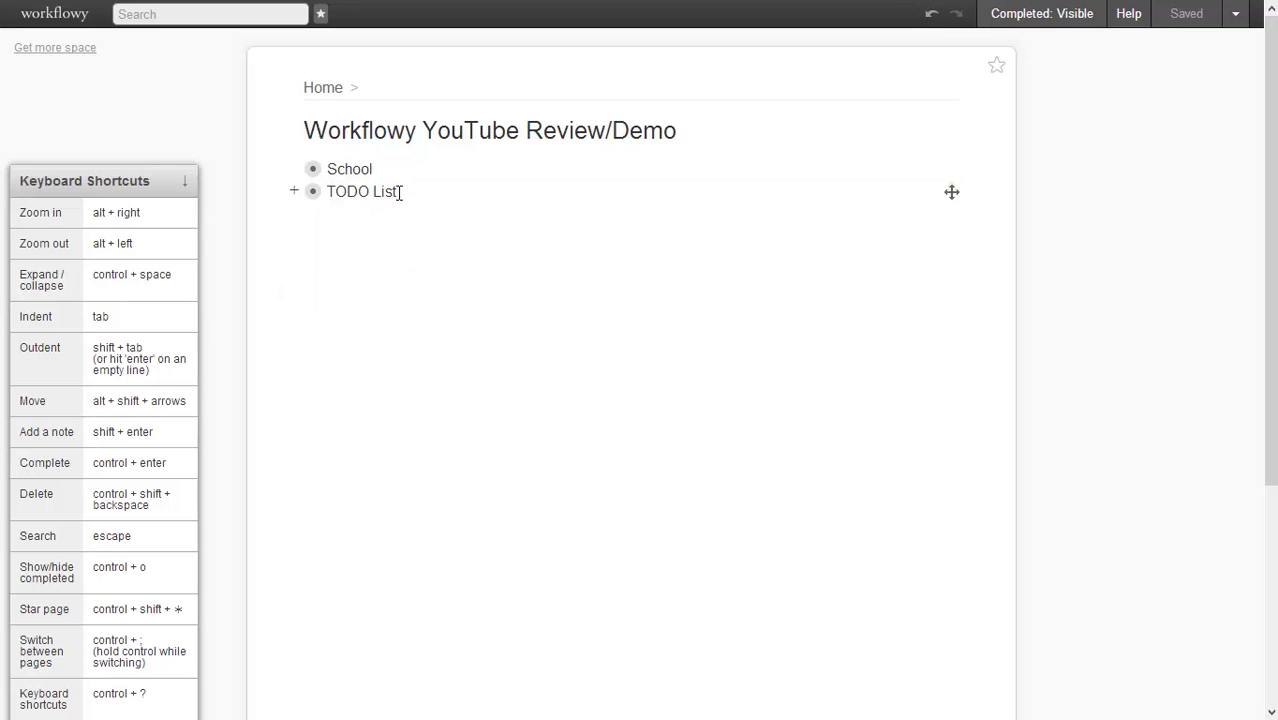
pyautogui.moveTo(319, 193)
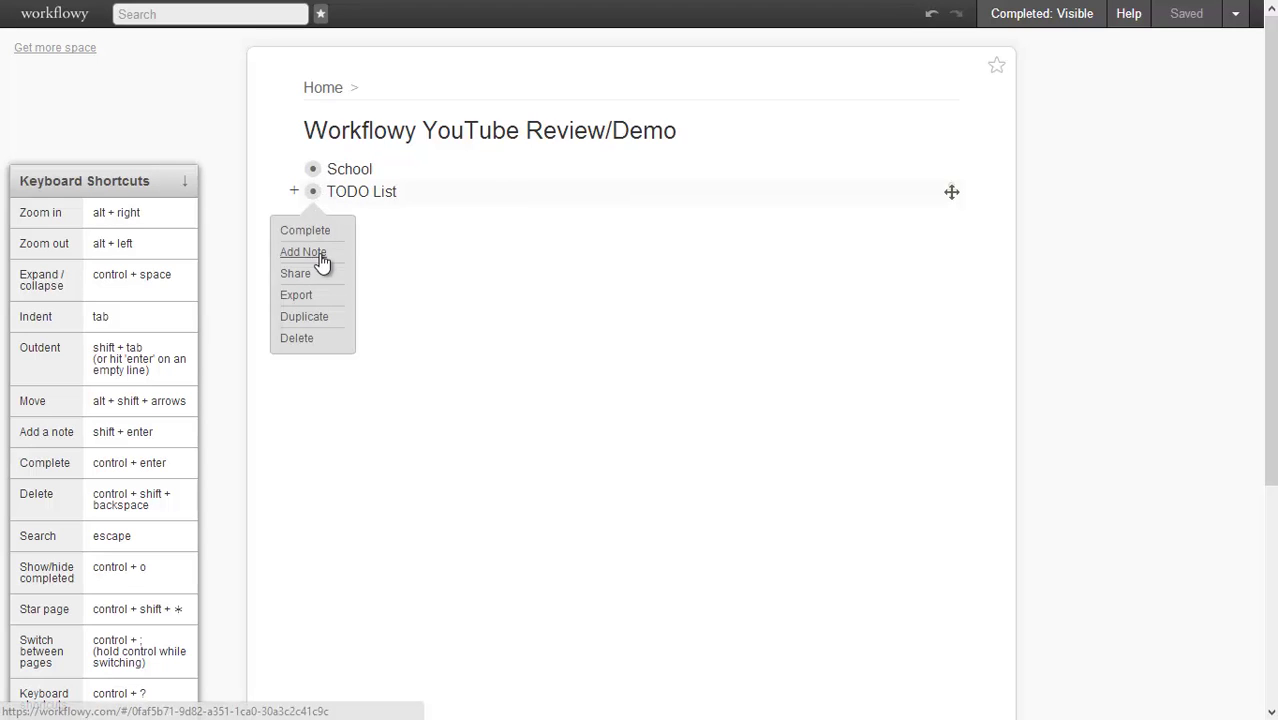
pyautogui.click(313, 314)
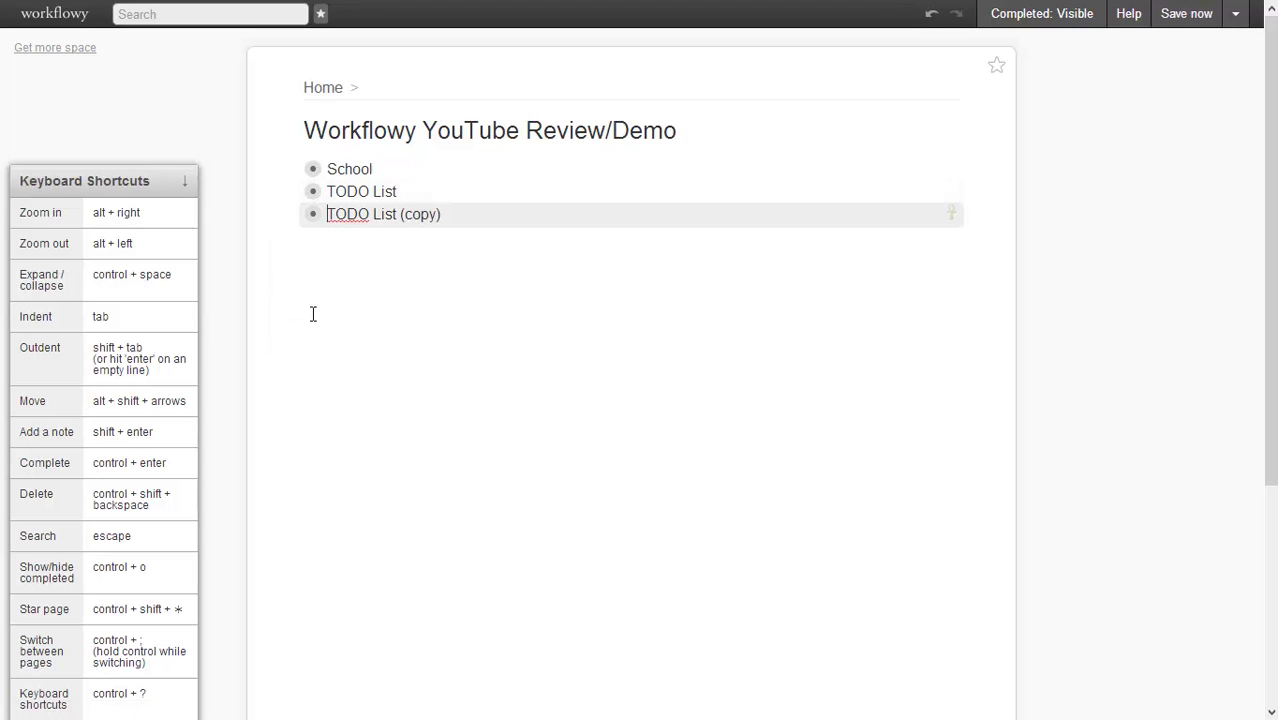
pyautogui.click(294, 215)
pyautogui.click(294, 217)
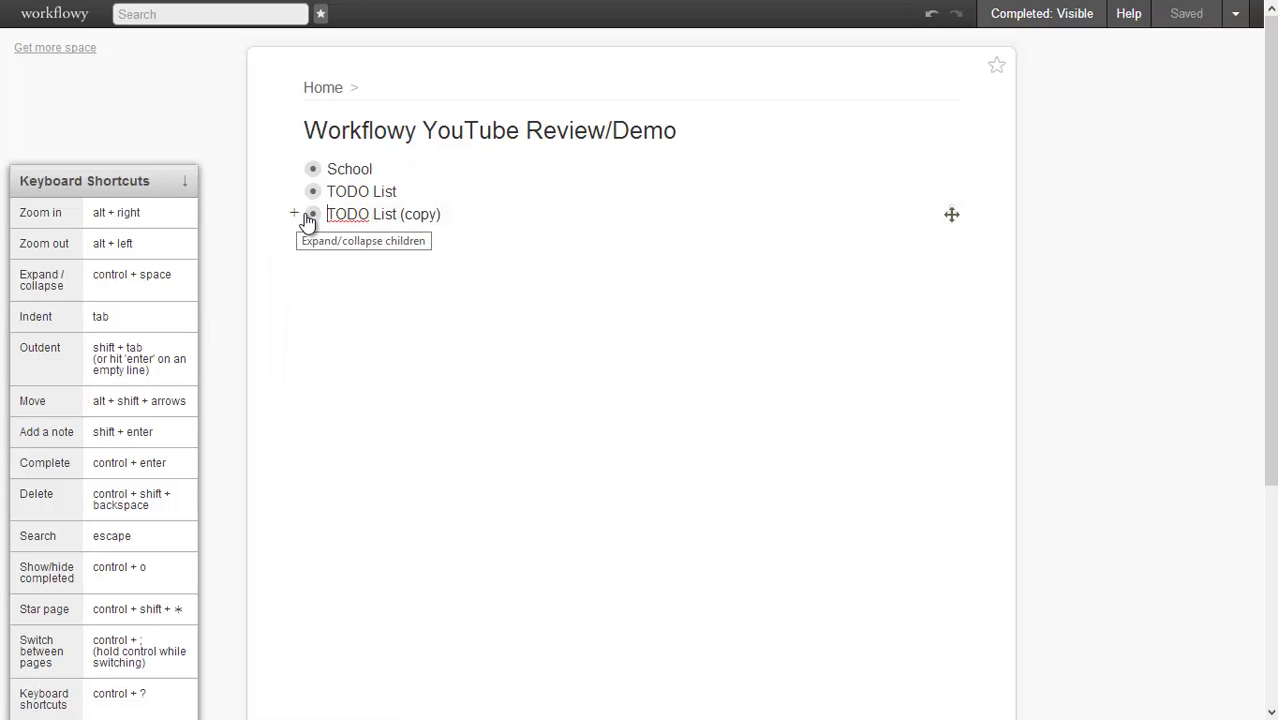
pyautogui.moveTo(311, 215)
pyautogui.click(294, 360)
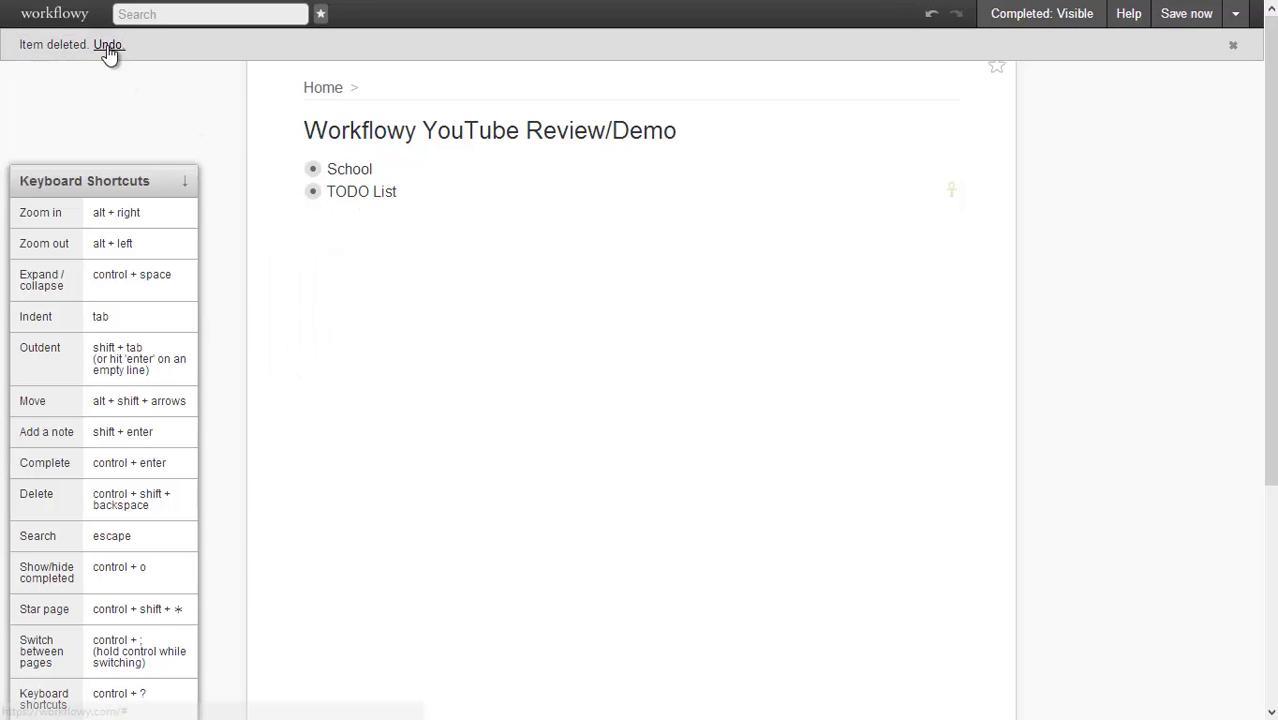
# - Keep TODO List collapsed and expand School to show its classes
pyautogui.click(294, 191)
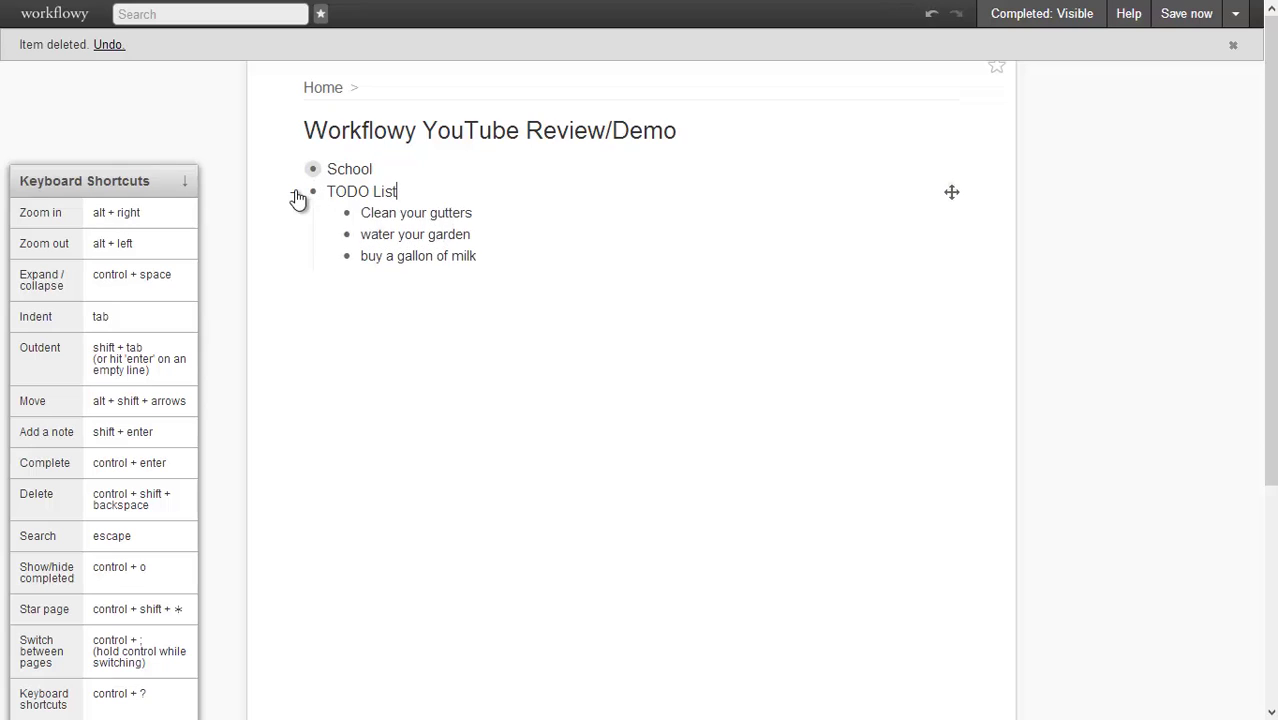
pyautogui.click(294, 191)
pyautogui.click(296, 171)
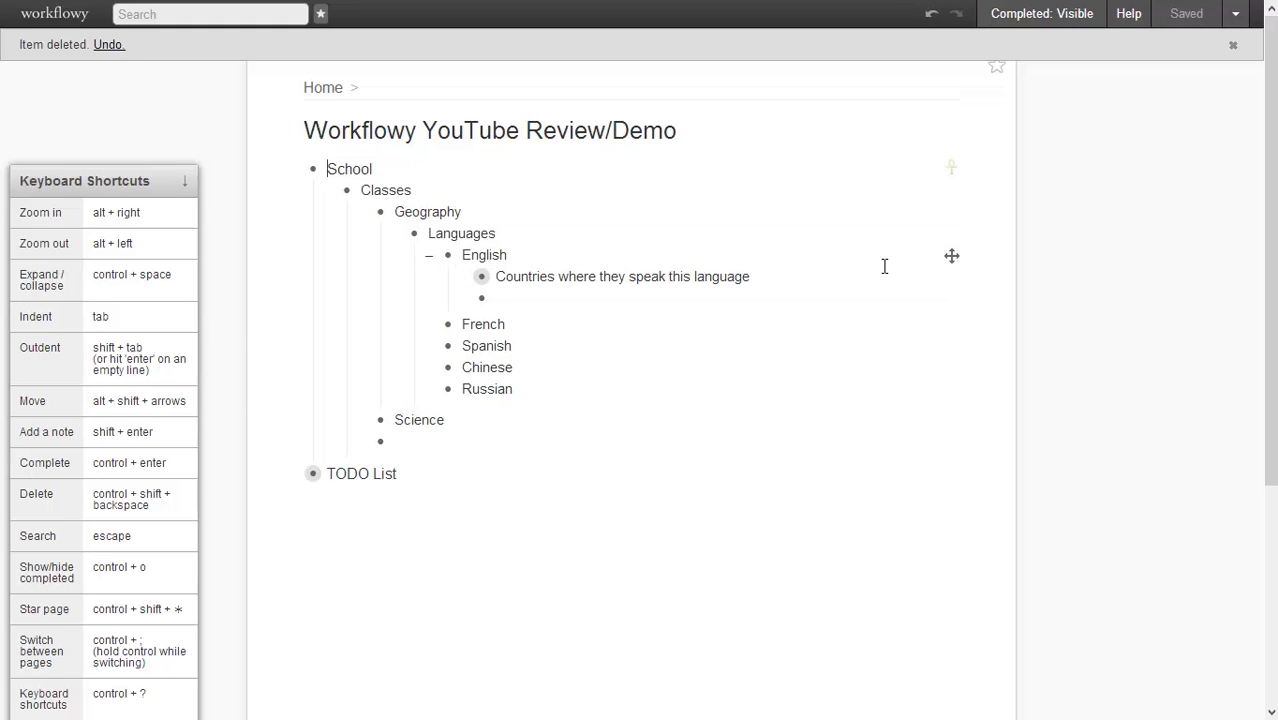
# - Drag English up beside Geography, then undo to return it under Languages
pyautogui.moveTo(951, 259); pyautogui.dragTo(948, 205)
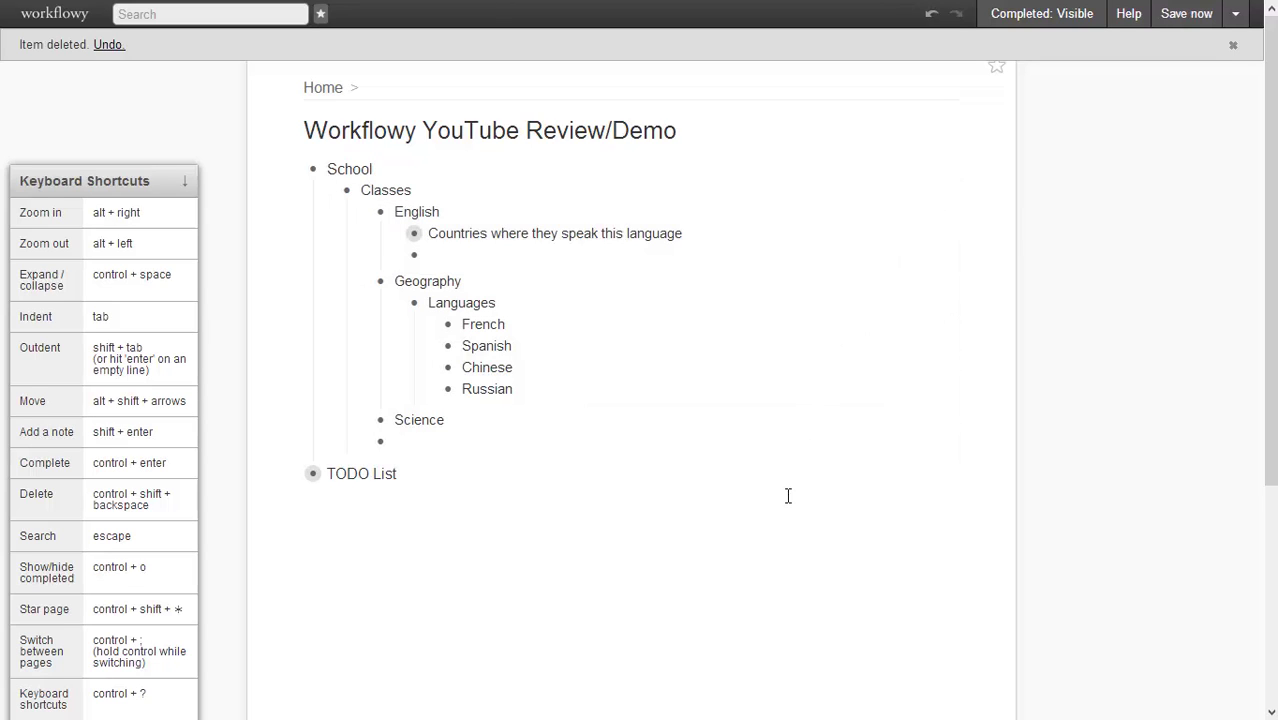
pyautogui.hotkey('ctrl', 'z')
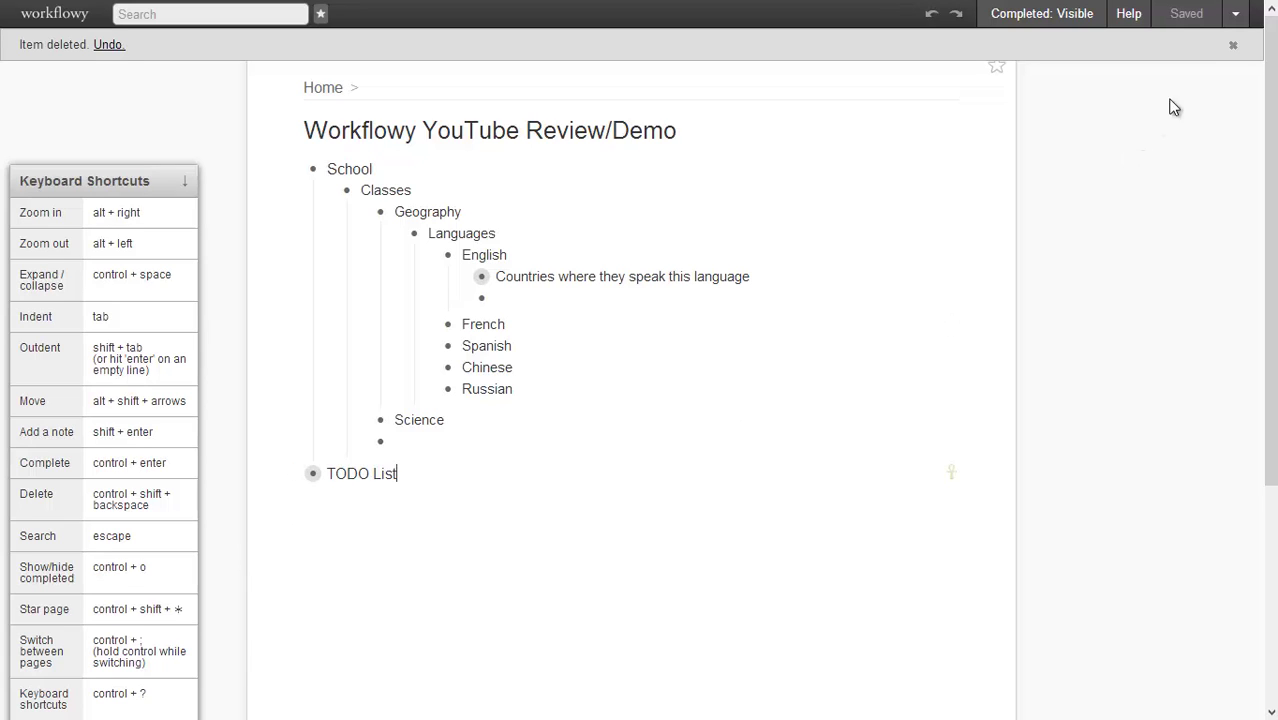
pyautogui.click(1232, 24)
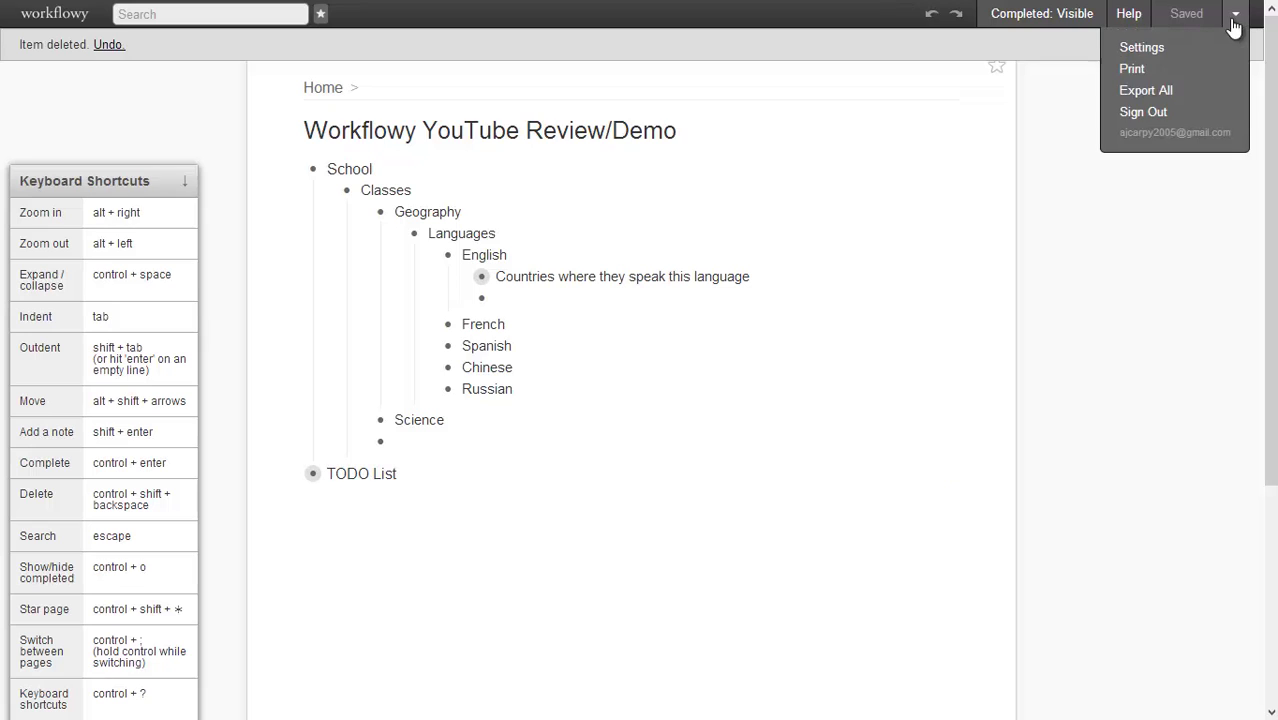
pyautogui.click(1177, 40)
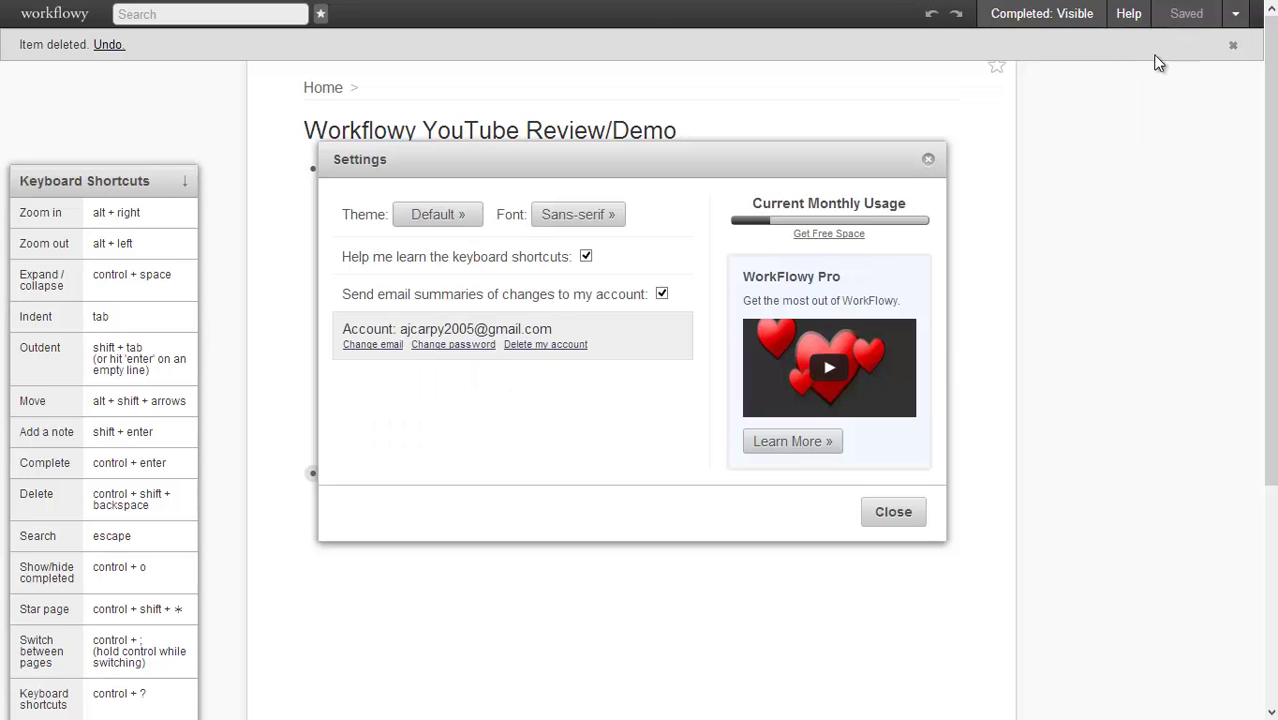
pyautogui.moveTo(829, 222)
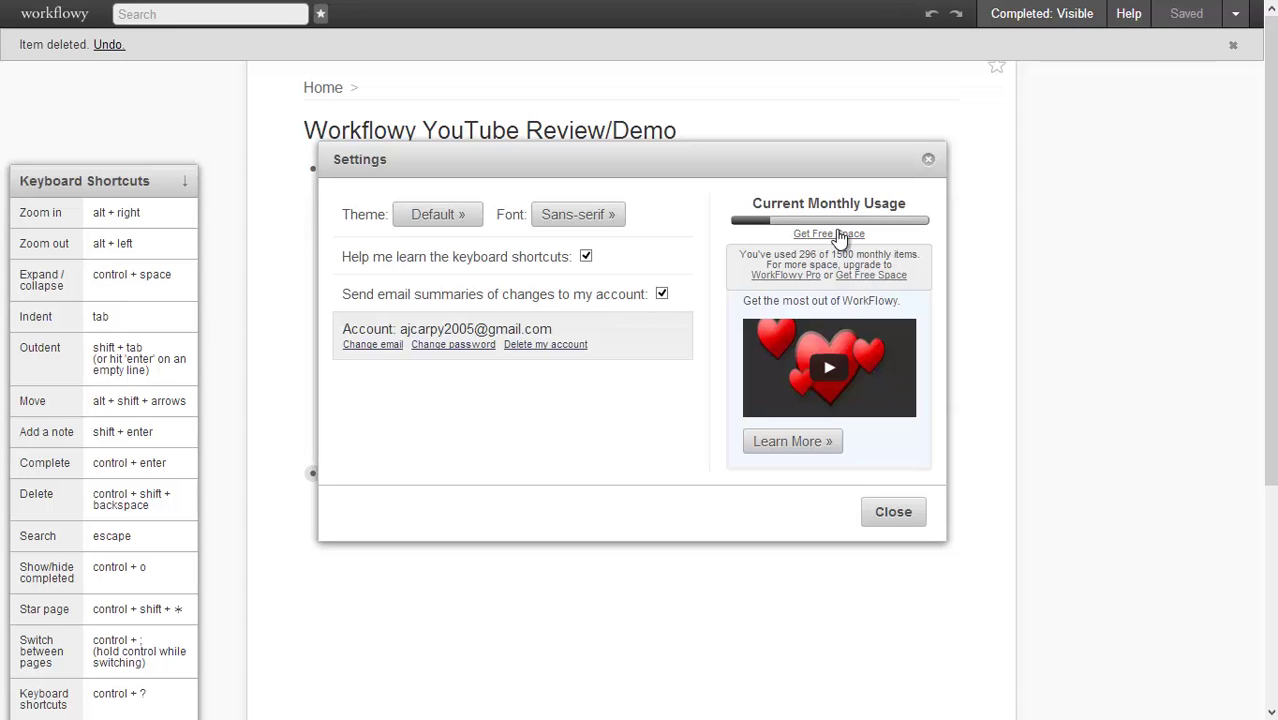
pyautogui.click(889, 275)
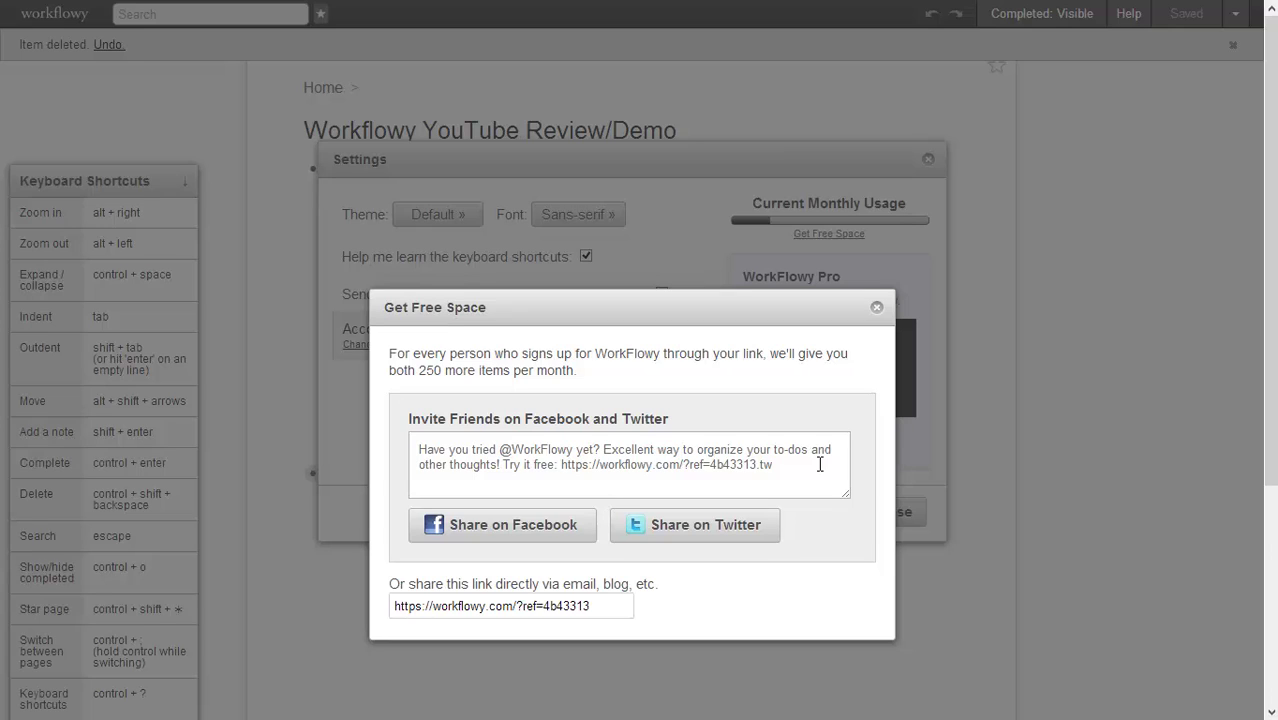
pyautogui.doubleClick(440, 370)
pyautogui.click(502, 372)
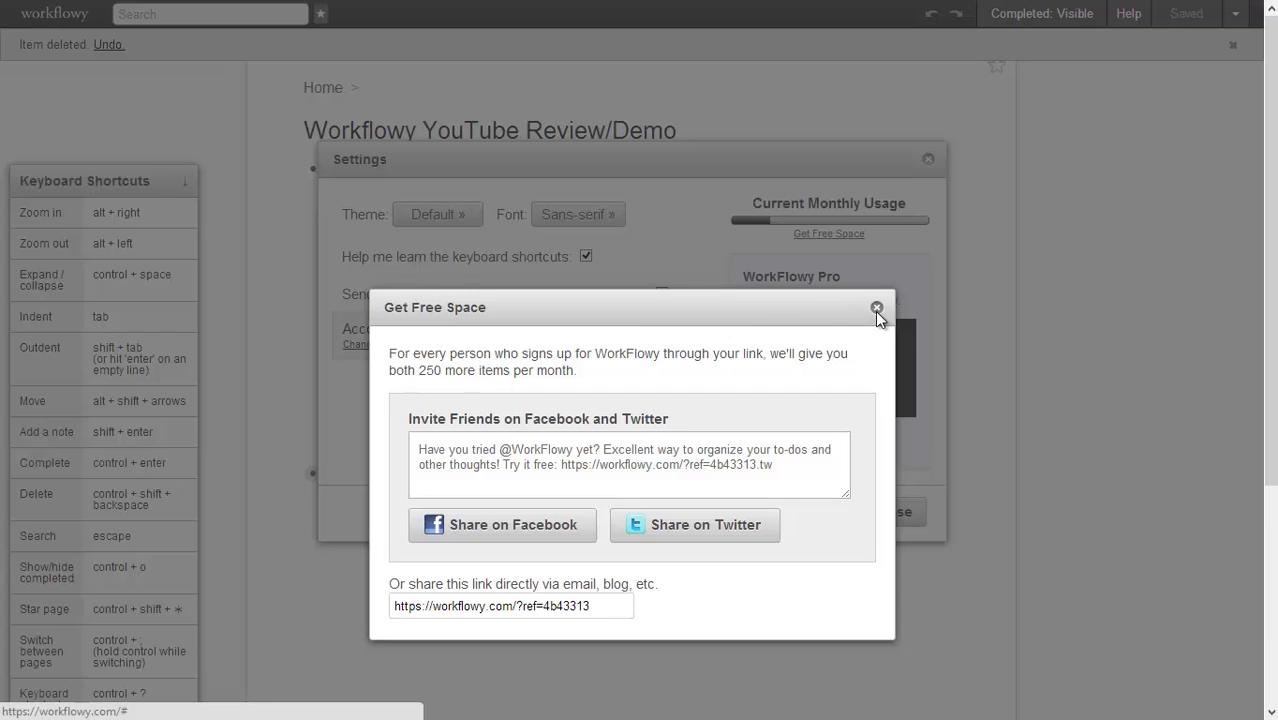
pyautogui.click(876, 309)
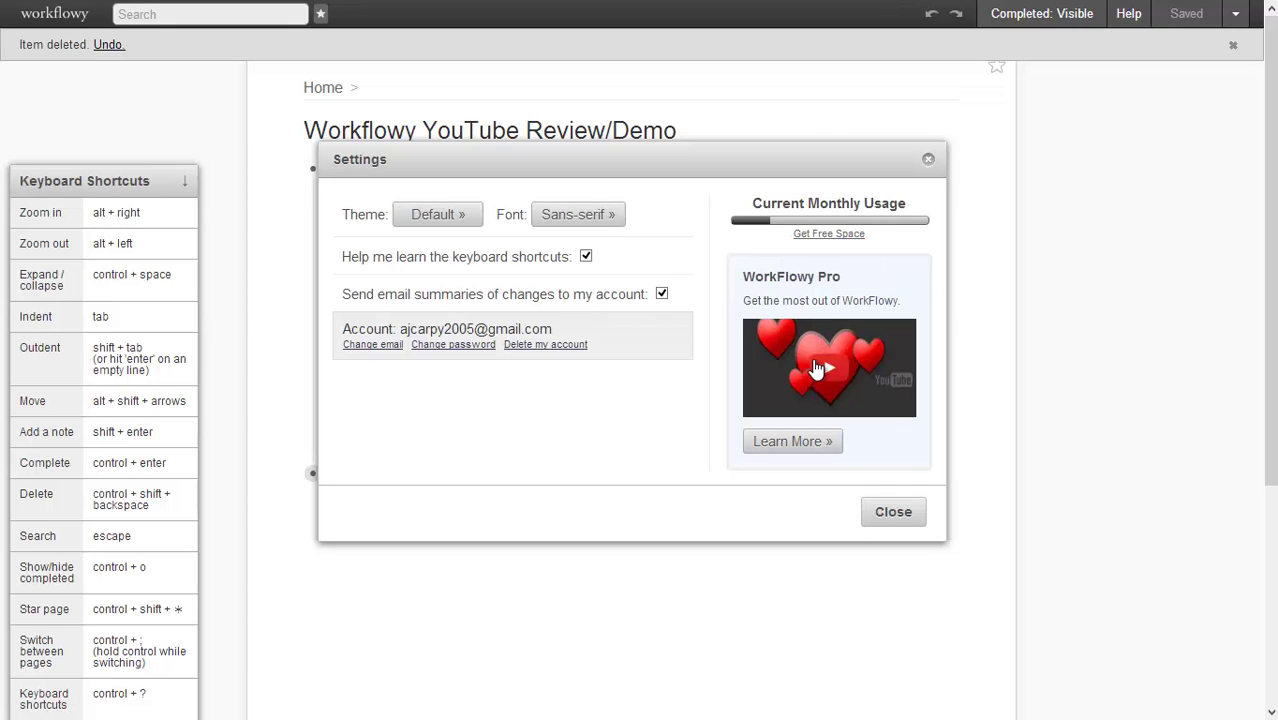
pyautogui.click(818, 445)
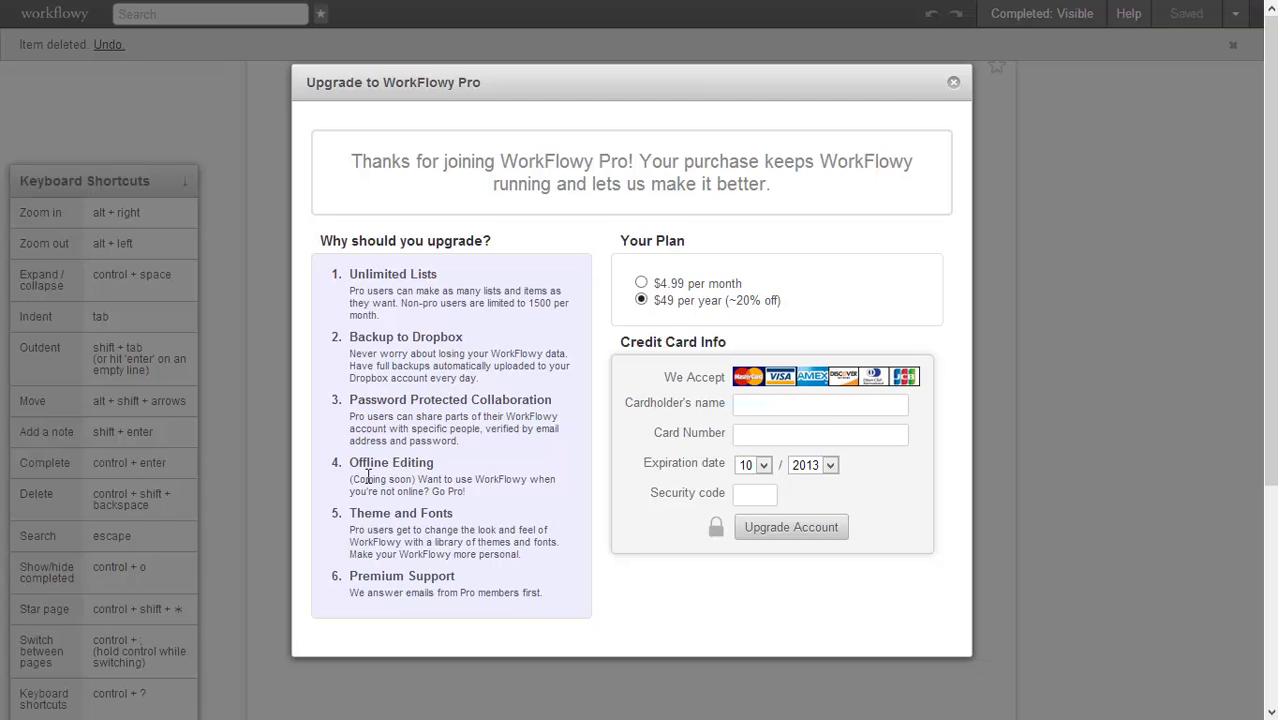
pyautogui.moveTo(347, 484); pyautogui.dragTo(418, 480)
pyautogui.click(478, 483)
pyautogui.moveTo(737, 300); pyautogui.dragTo(808, 300)
pyautogui.click(826, 290)
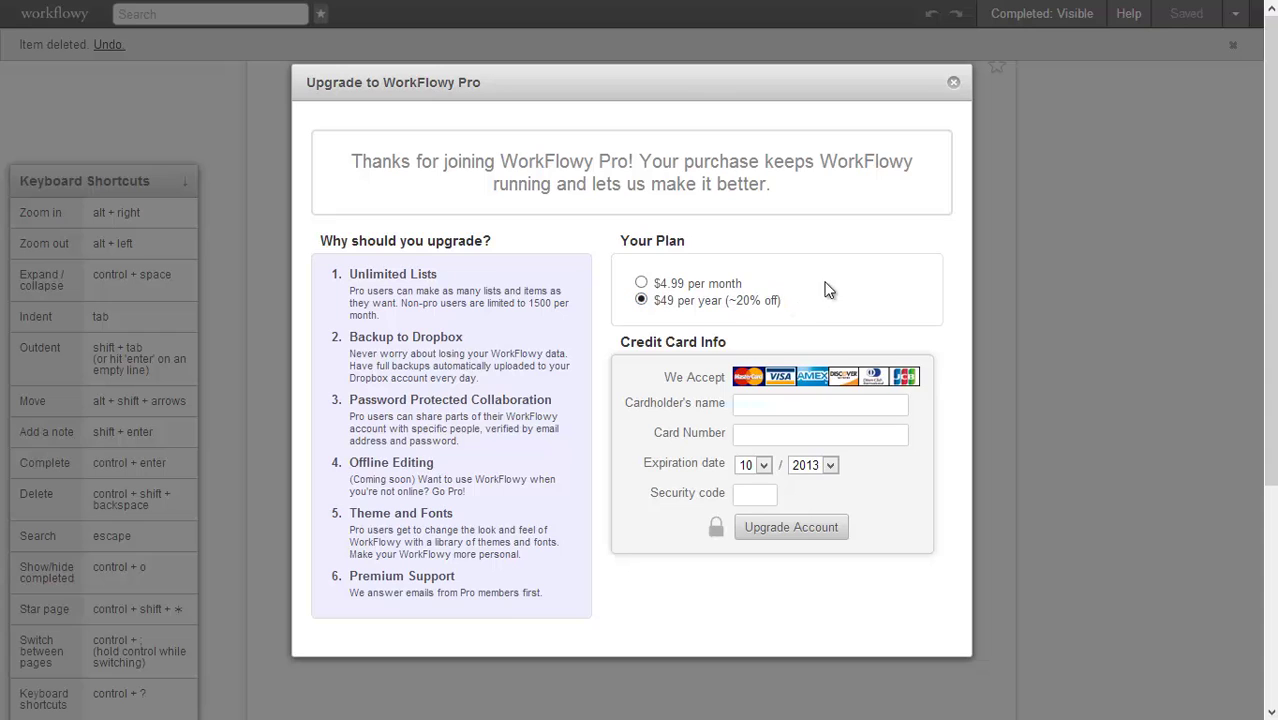
pyautogui.click(954, 82)
pyautogui.click(928, 160)
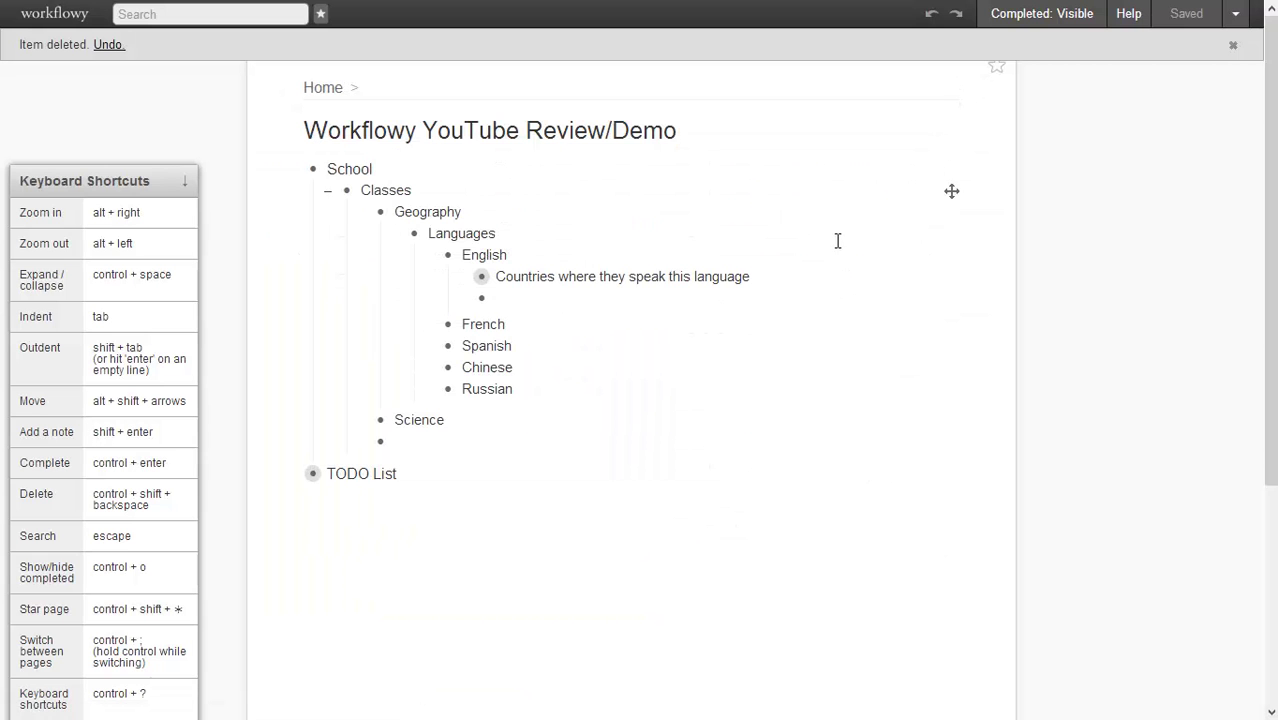
pyautogui.click(692, 389)
pyautogui.click(460, 280)
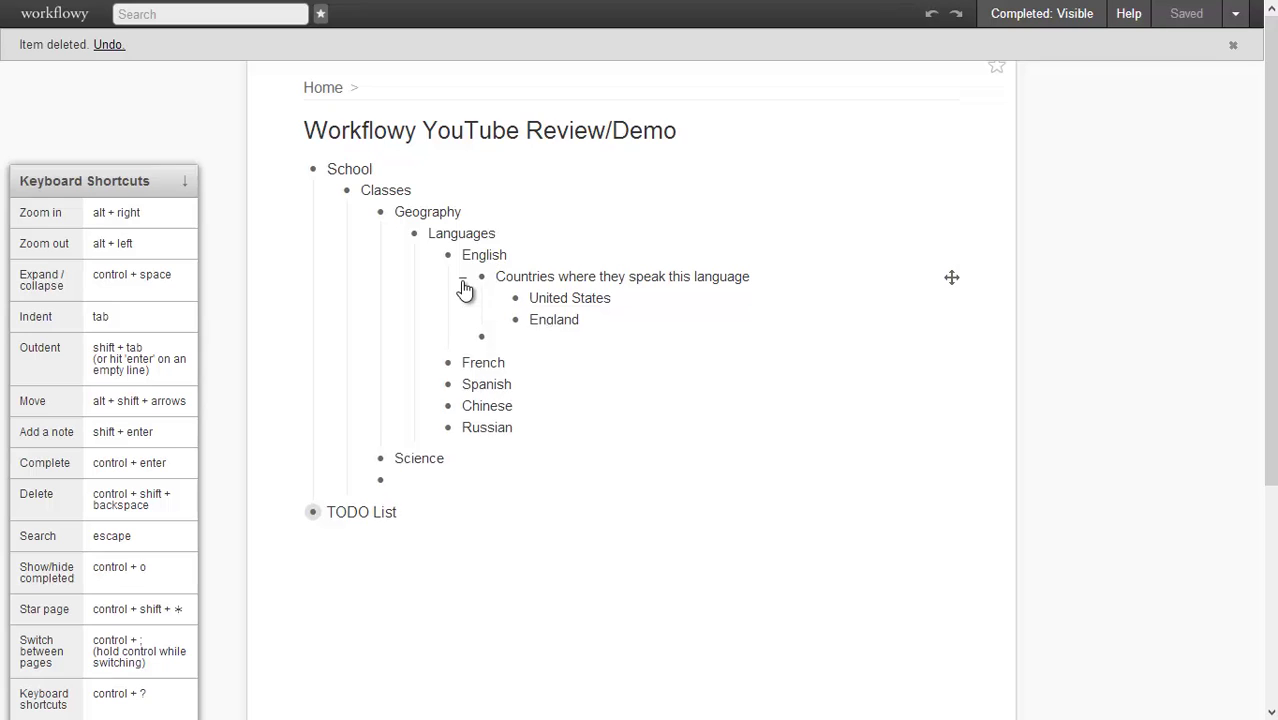
pyautogui.click(463, 281)
pyautogui.click(465, 281)
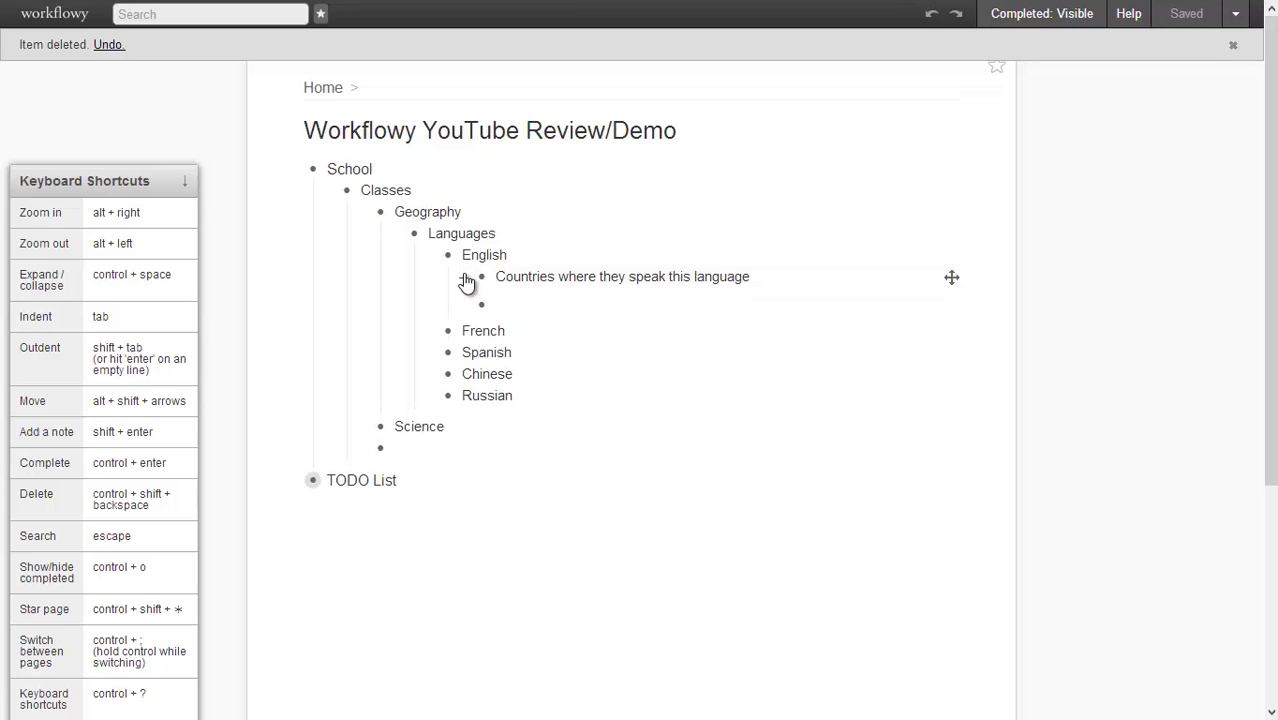
pyautogui.click(465, 282)
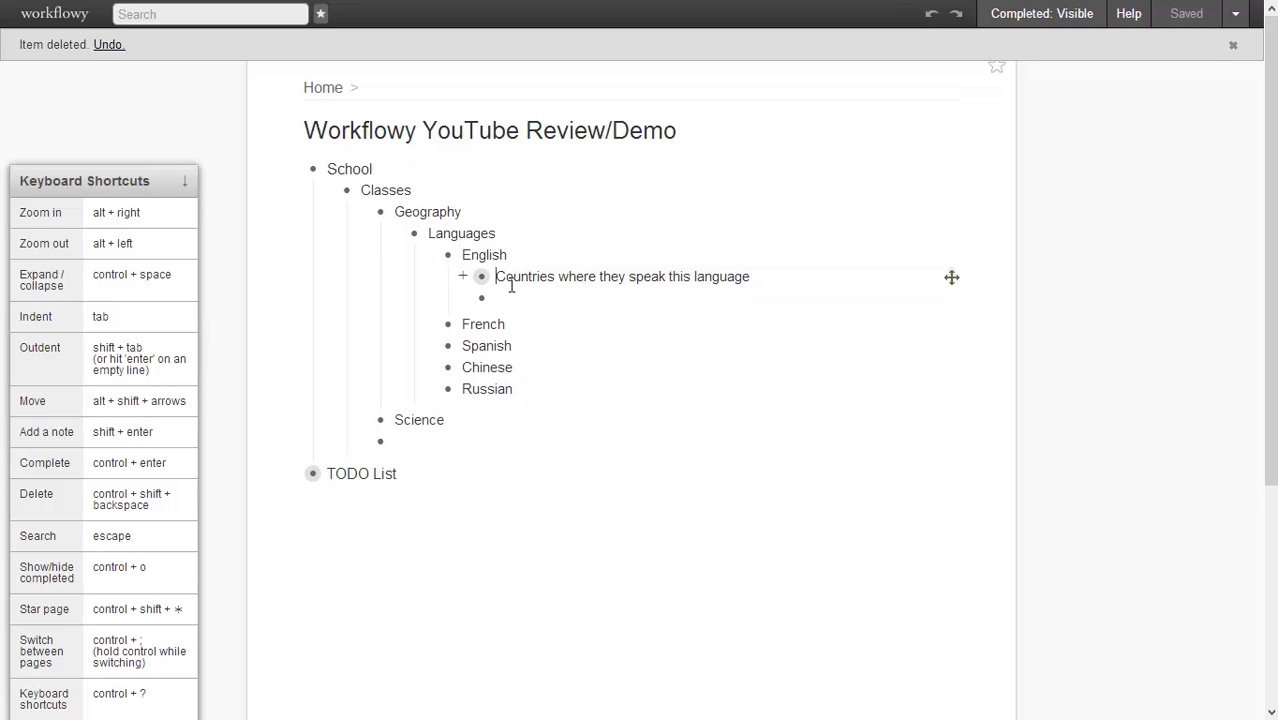
pyautogui.click(464, 283)
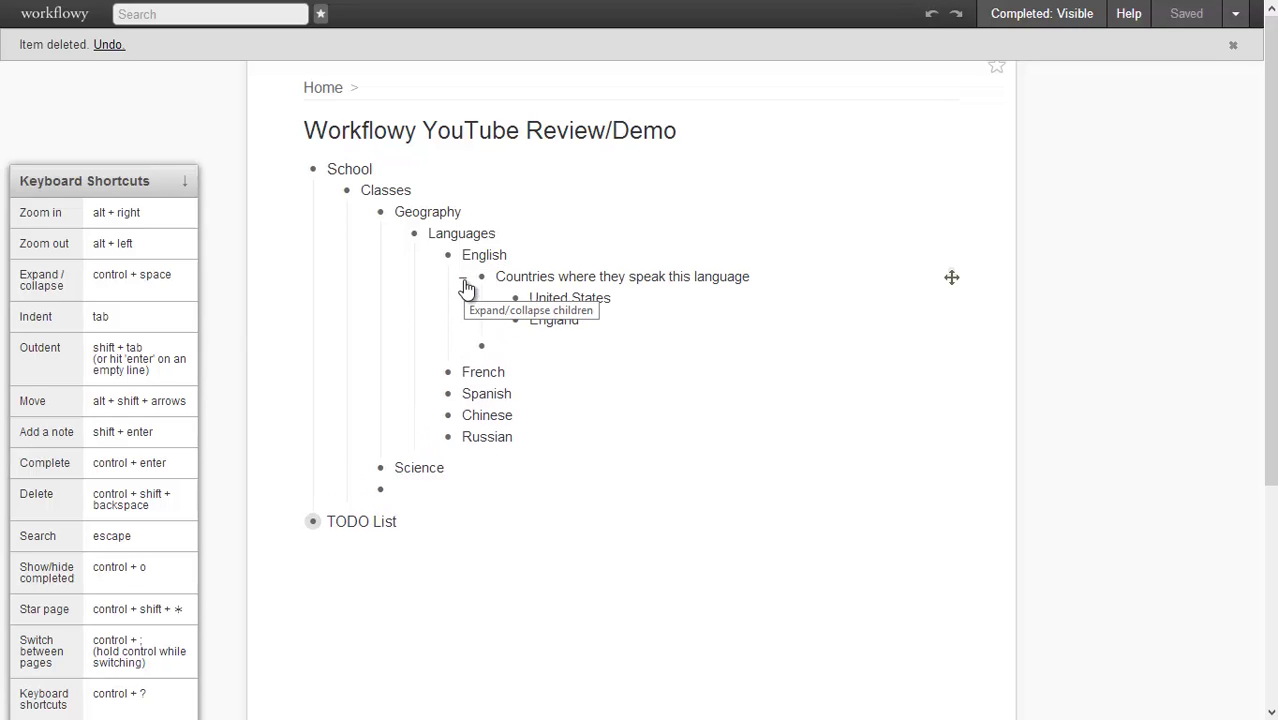
pyautogui.click(464, 284)
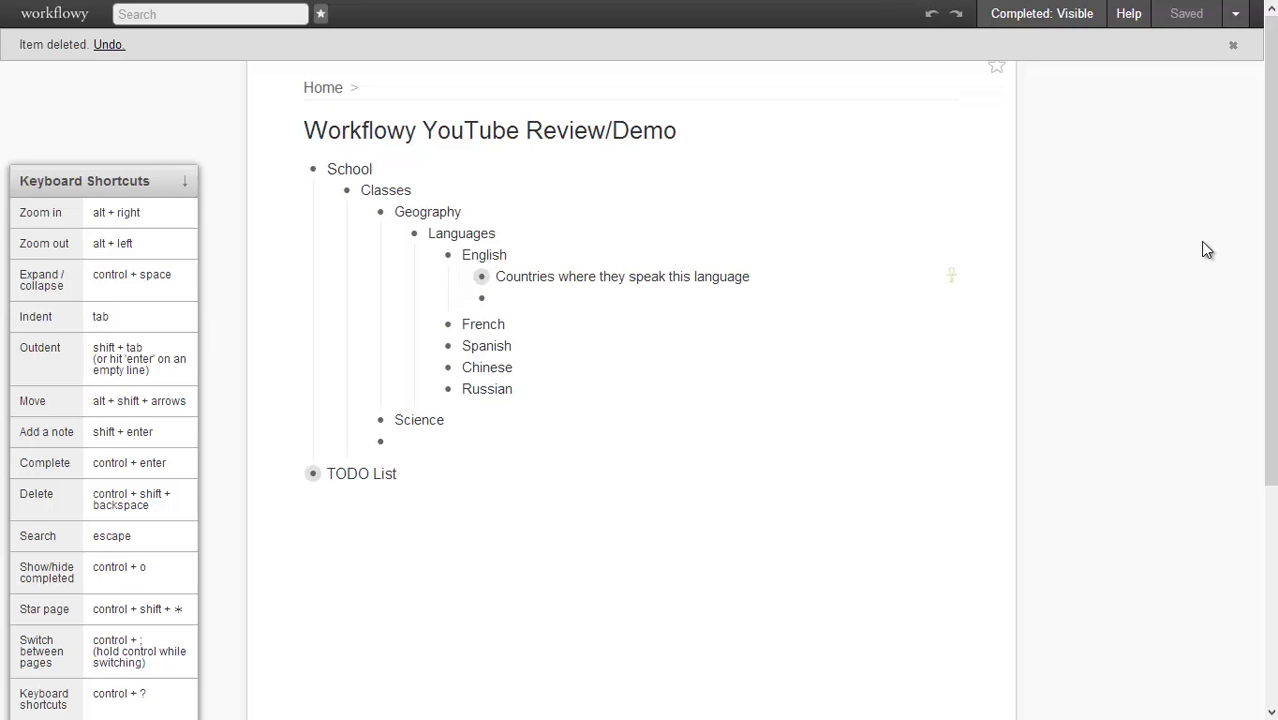
pyautogui.moveTo(1270, 250)
pyautogui.mouseDown()
pyautogui.moveTo(1275, 555)
pyautogui.moveTo(1273, 250)
pyautogui.mouseUp()
pyautogui.moveTo(789, 5)
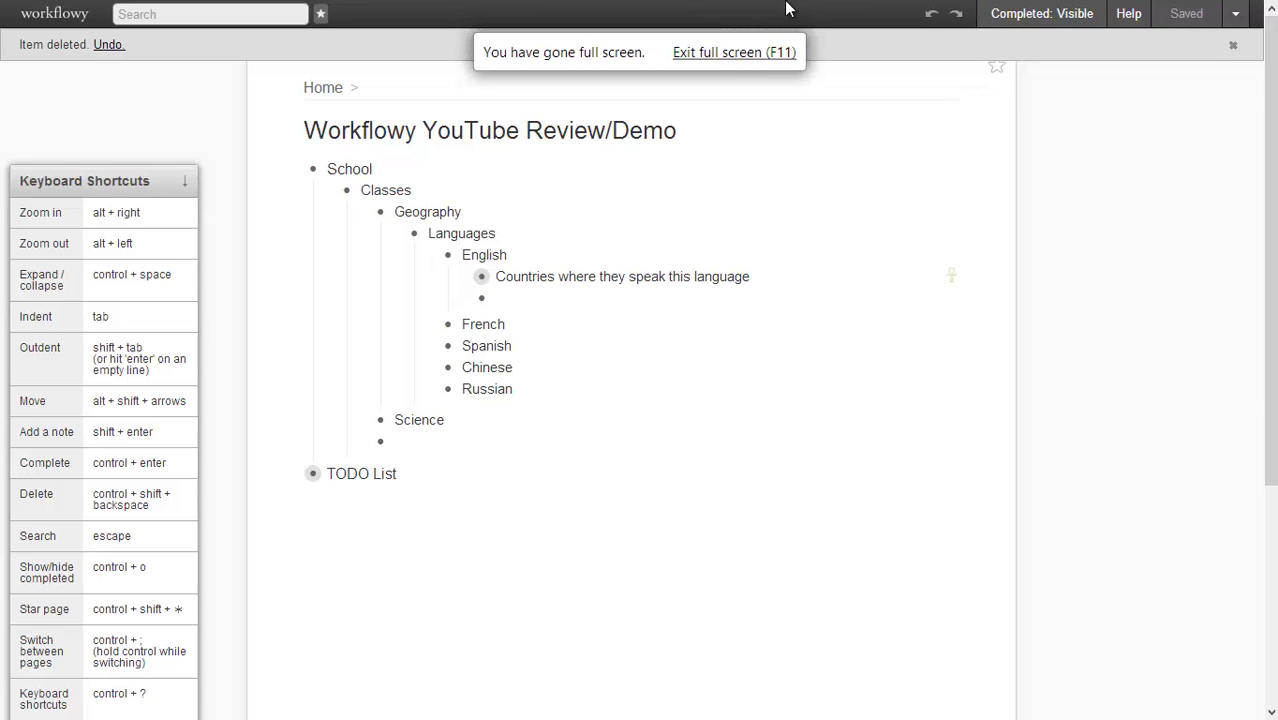